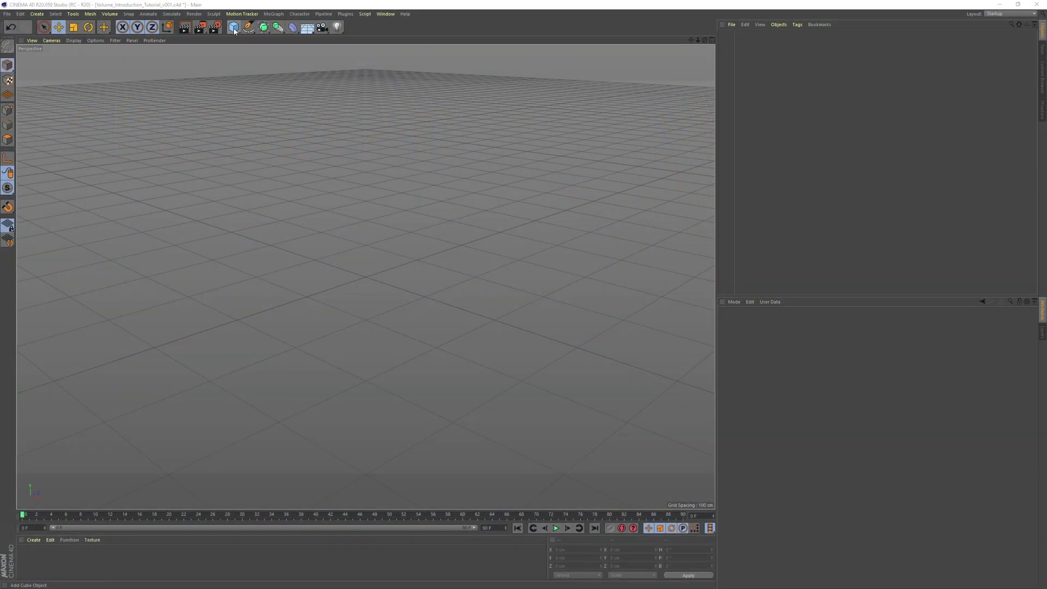
# Step: Add a Sphere, set its Segments to 100 and its Type to Icosahedron
pyautogui.click(233, 26)
pyautogui.click(399, 53)
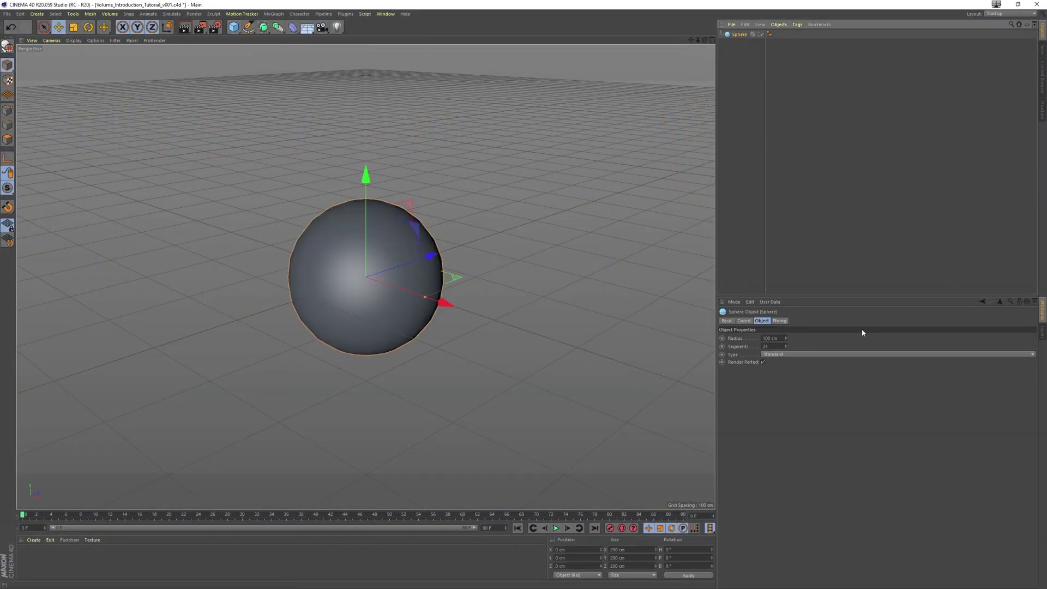
pyautogui.click(768, 346)
pyautogui.write('100')
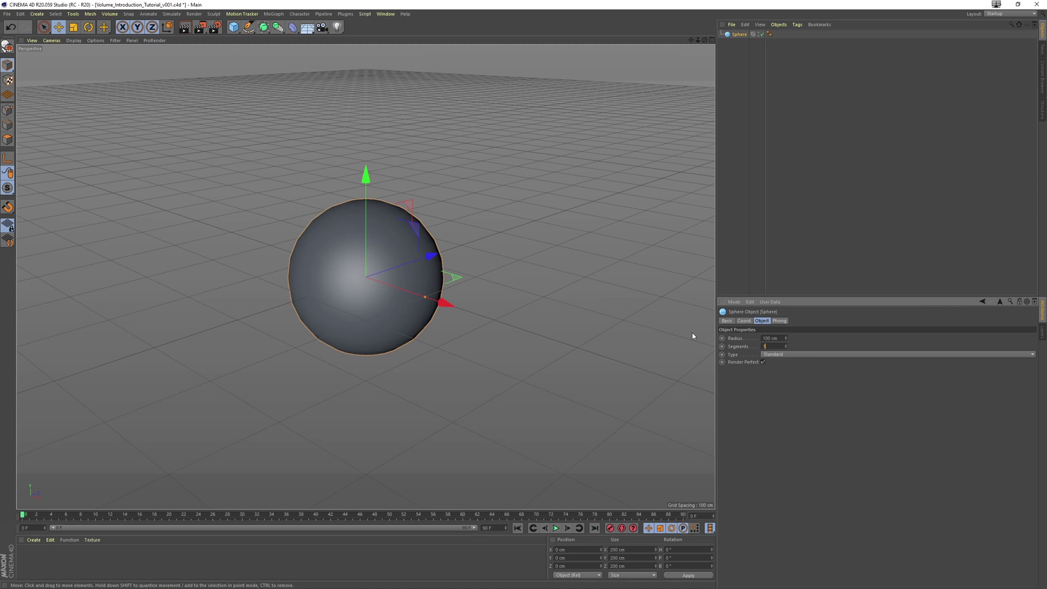
pyautogui.press('Return')
pyautogui.click(818, 353)
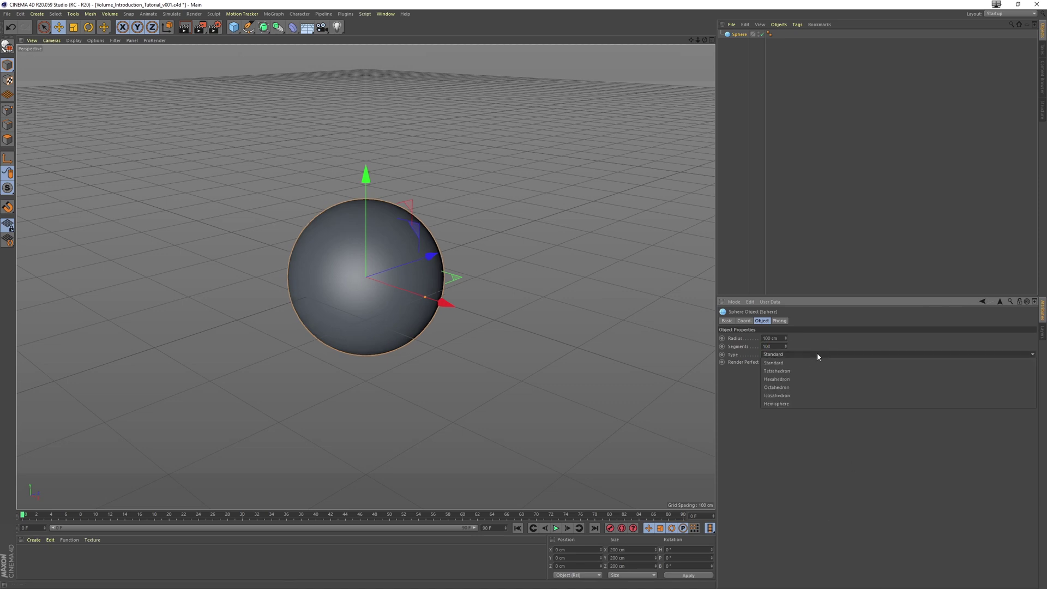
pyautogui.click(802, 395)
# Step: Add a MoGraph Cloner and a second sphere to the scene
pyautogui.click(273, 14)
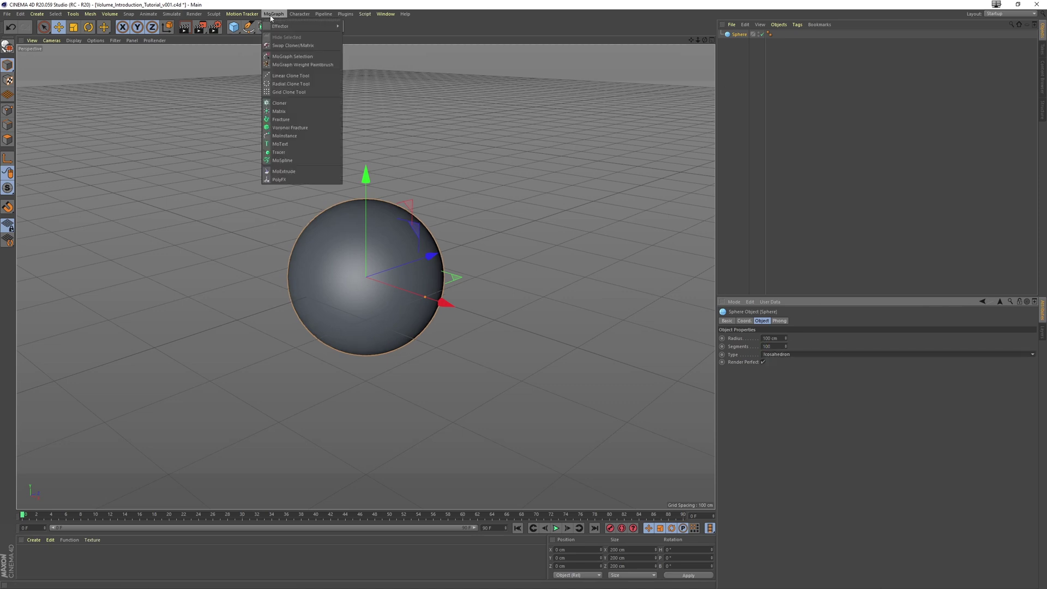
pyautogui.click(288, 104)
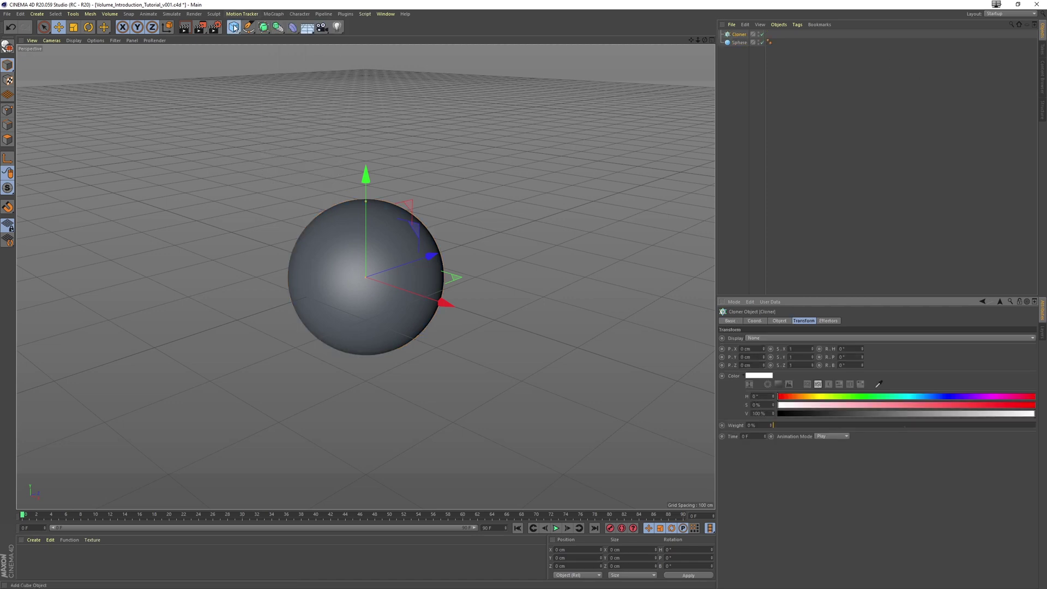
pyautogui.moveTo(234, 27); pyautogui.dragTo(398, 55)
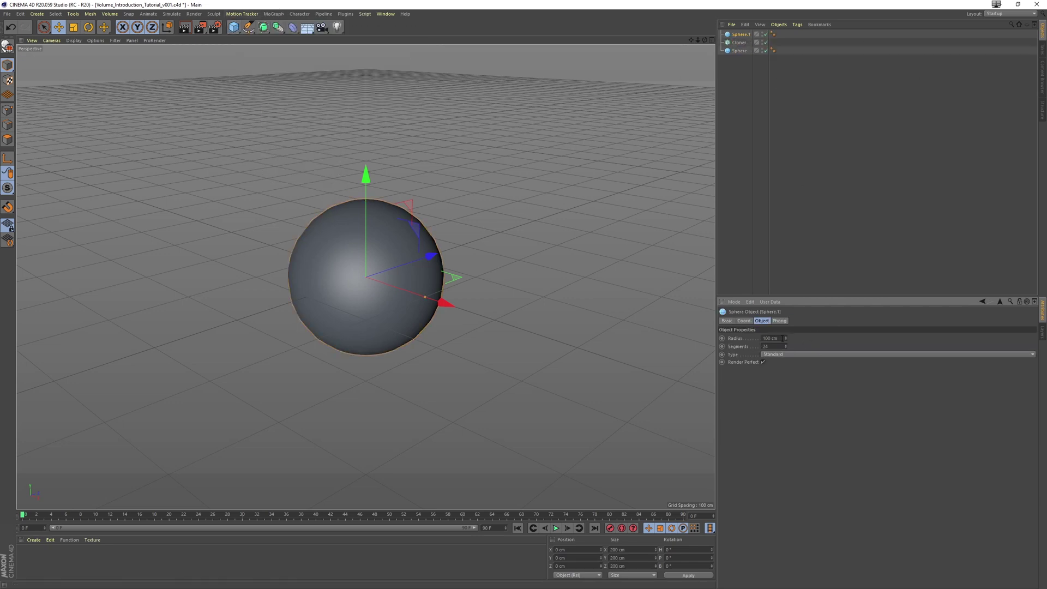
# Step: Give Sphere.1 a 20 cm radius, 50 segments and Icosahedron type, and nest it under the Cloner
pyautogui.click(782, 338)
pyautogui.write('20')
pyautogui.press('Tab')
pyautogui.write('50')
pyautogui.click(774, 356)
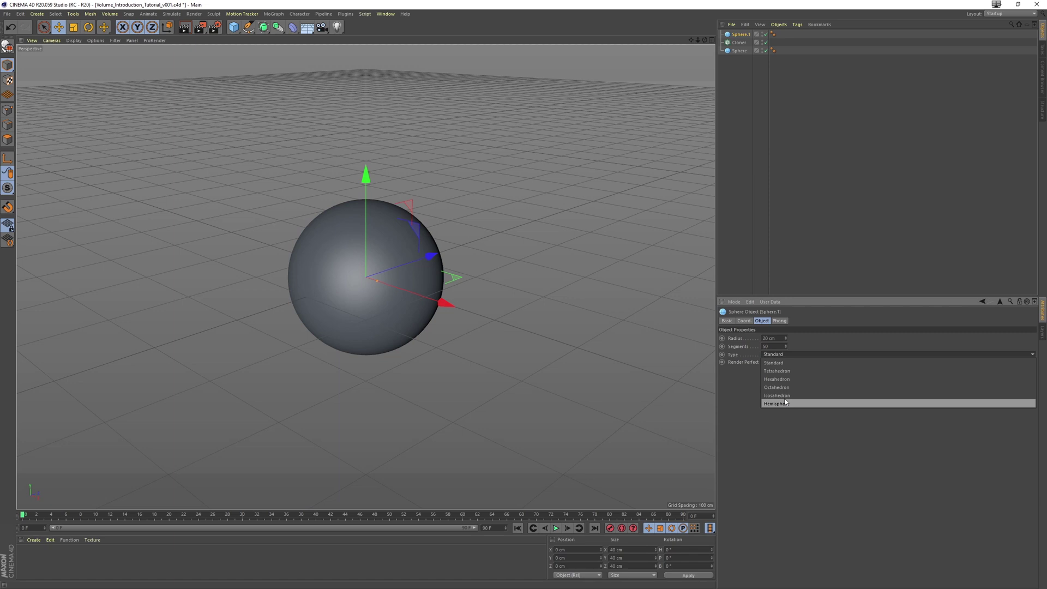
pyautogui.click(785, 399)
pyautogui.moveTo(741, 35); pyautogui.dragTo(741, 45)
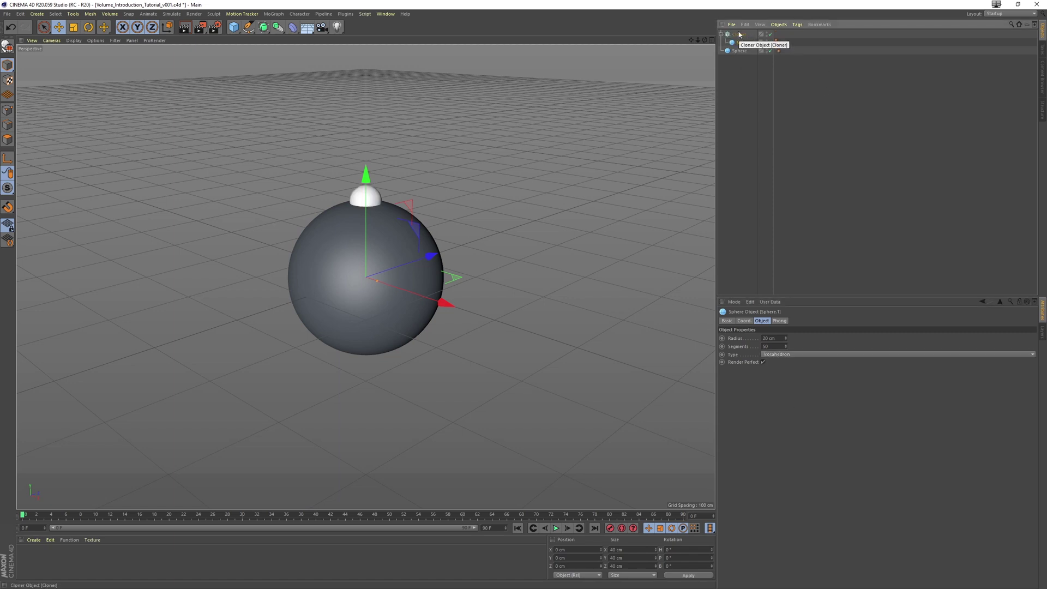
# Step: Set the Cloner to Object mode on the big Sphere with a Count of 342
pyautogui.click(739, 35)
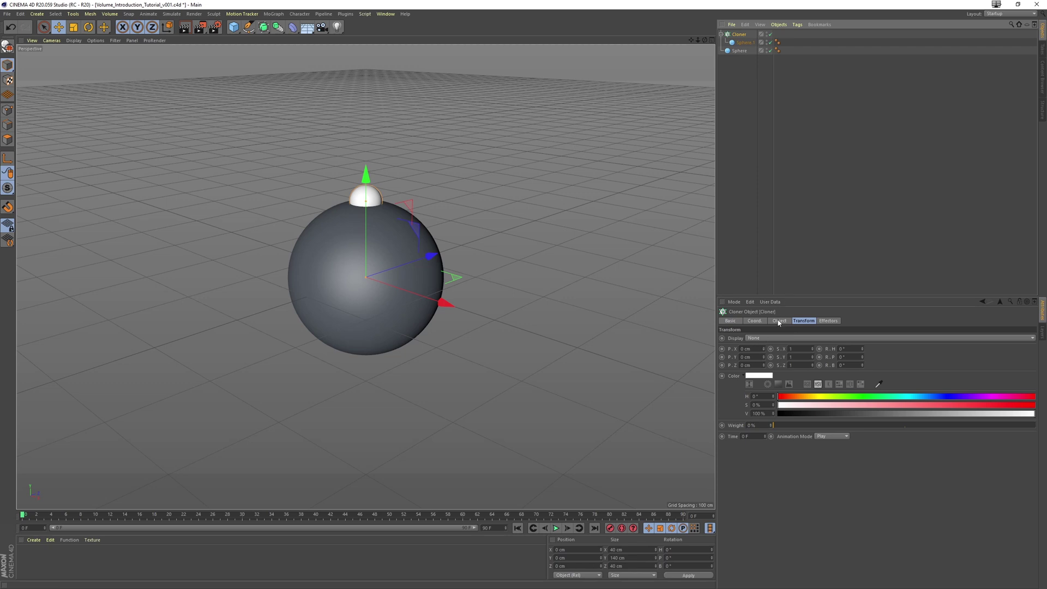
pyautogui.click(779, 322)
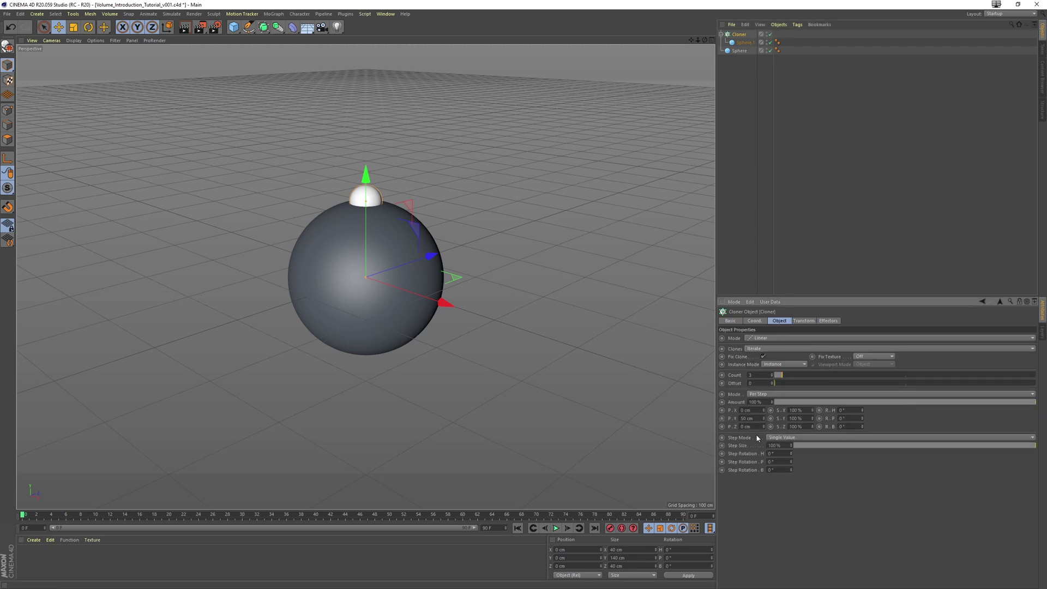
pyautogui.click(763, 339)
pyautogui.click(761, 346)
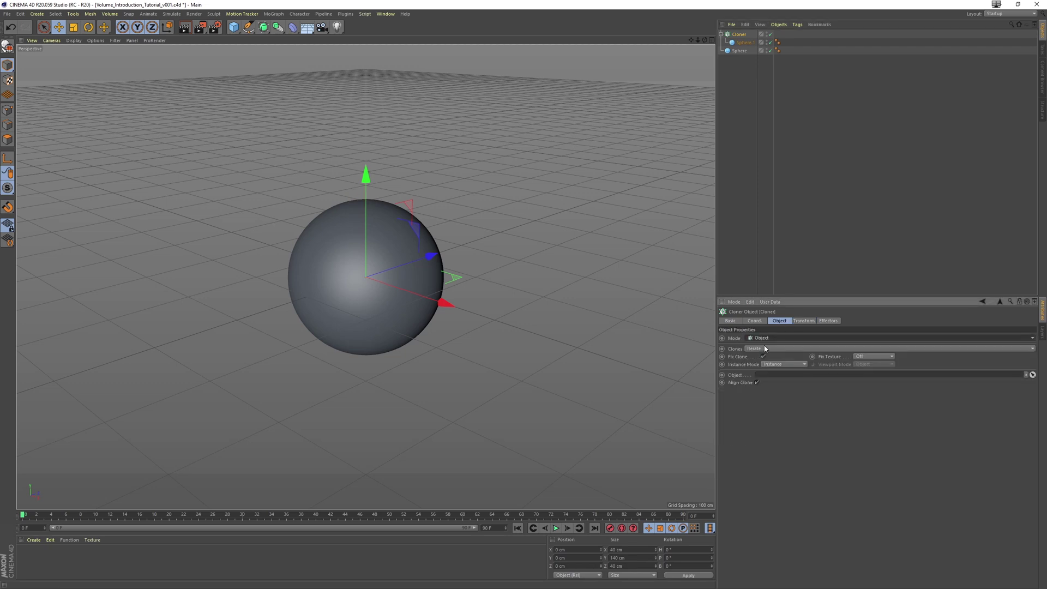
pyautogui.moveTo(734, 53); pyautogui.dragTo(752, 379)
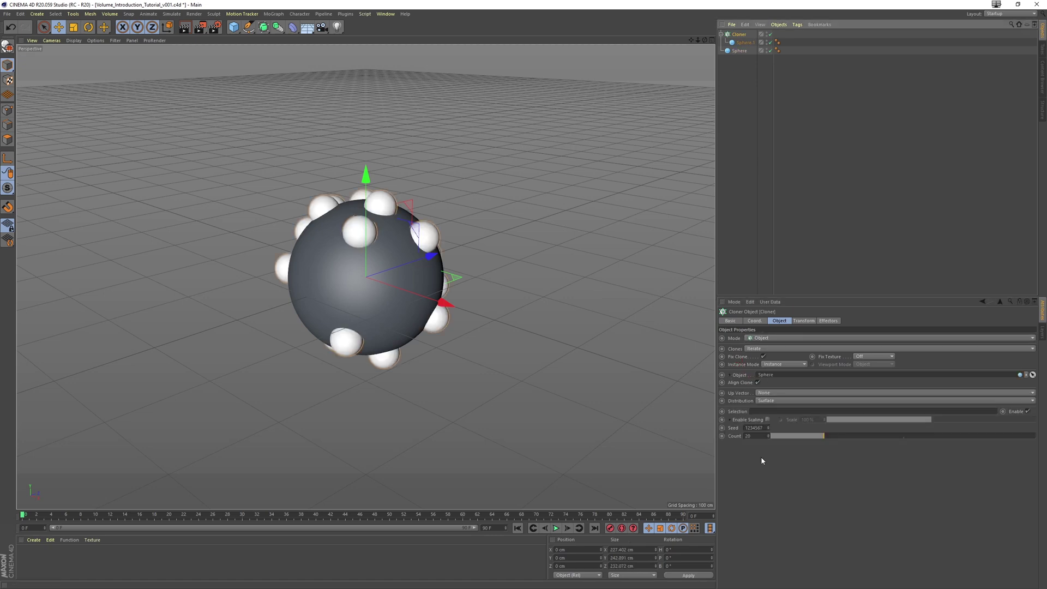
pyautogui.doubleClick(758, 436)
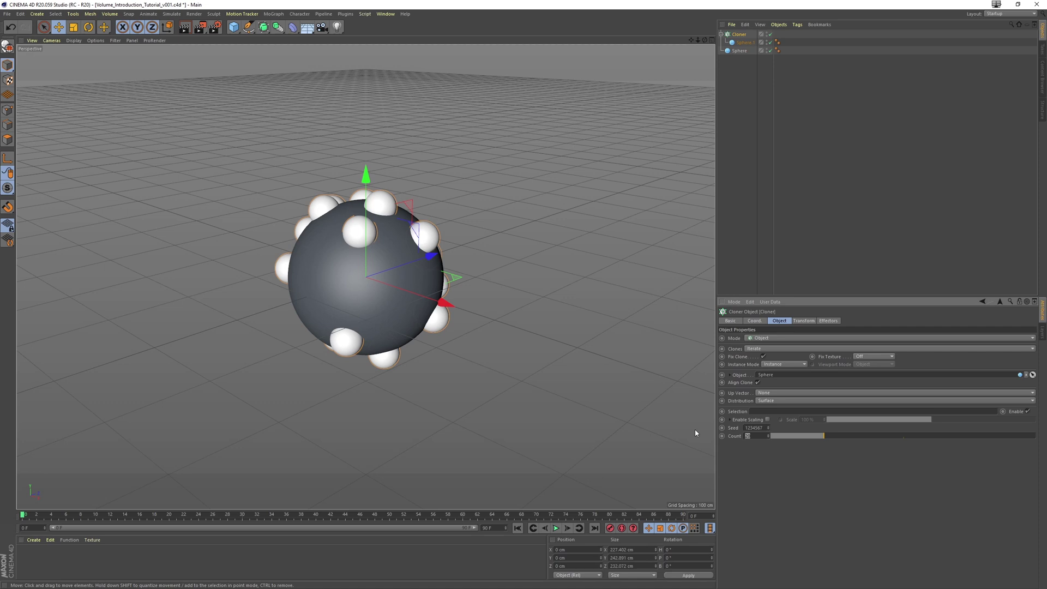
pyautogui.press('BackSpace')
pyautogui.write('342')
pyautogui.press('Return')
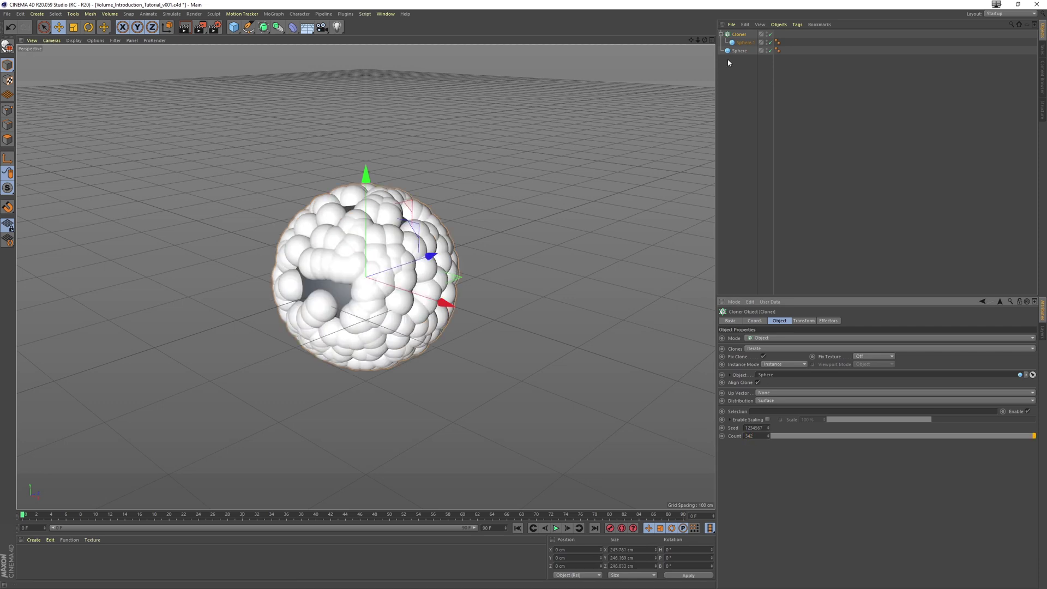
# Step: Add a Random effector with Position off and Uniform Scale on at 0.5
pyautogui.click(273, 15)
pyautogui.moveTo(305, 26)
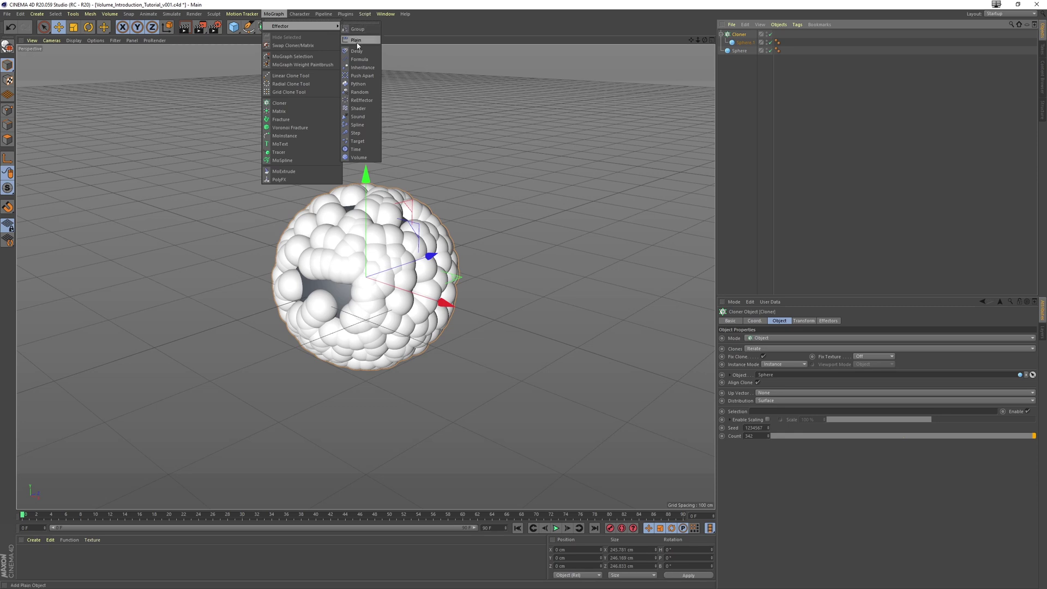
pyautogui.click(359, 91)
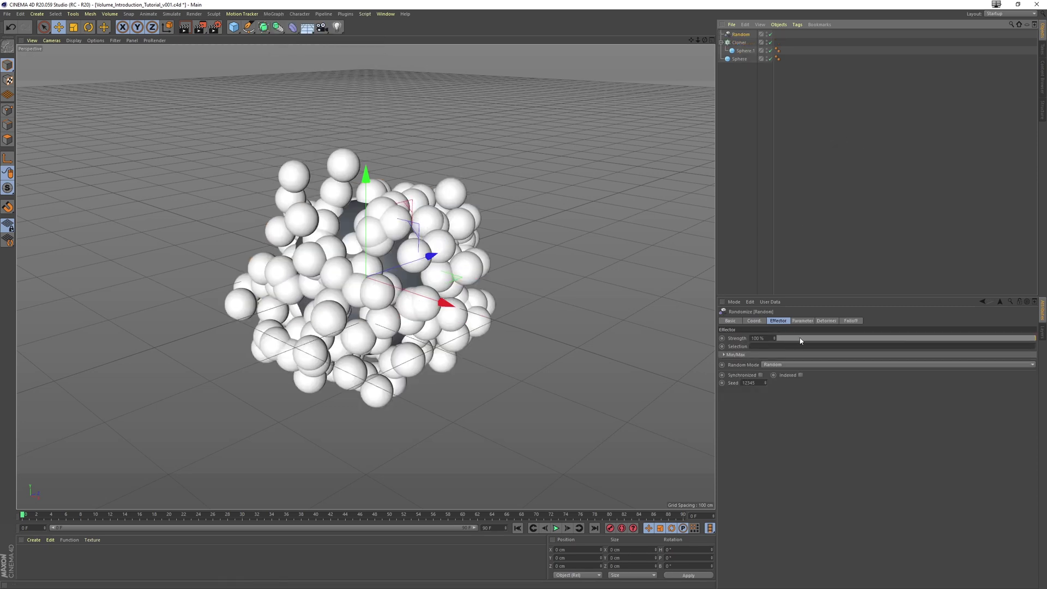
pyautogui.click(803, 321)
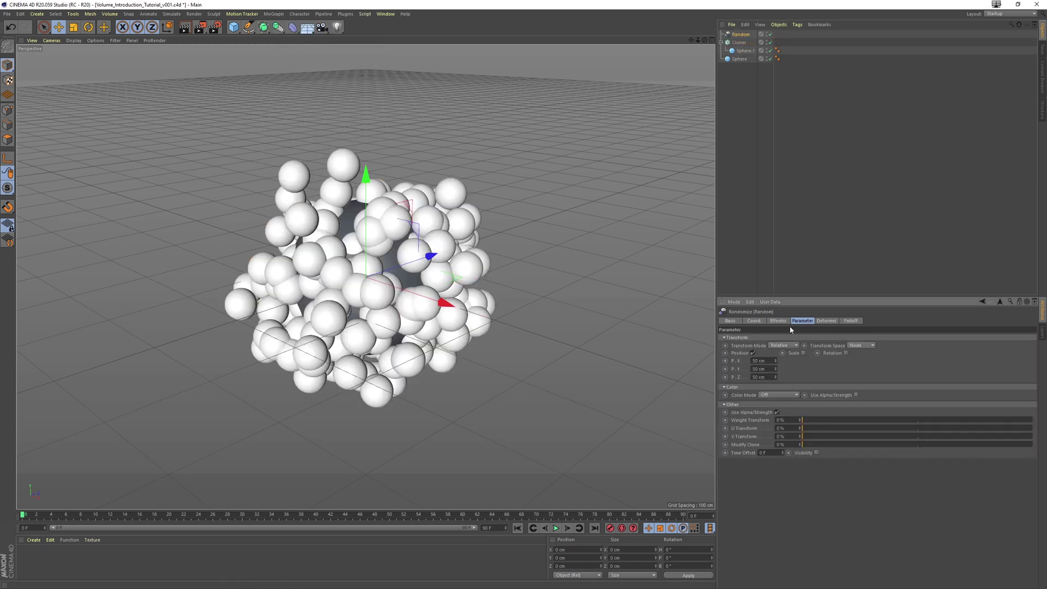
pyautogui.click(751, 353)
pyautogui.click(786, 353)
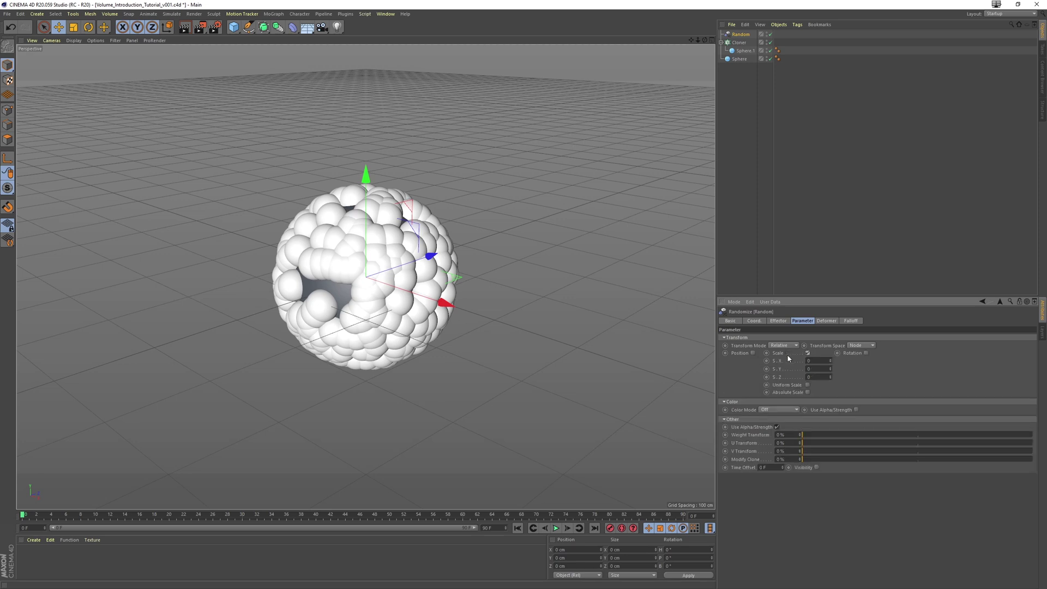
pyautogui.click(807, 386)
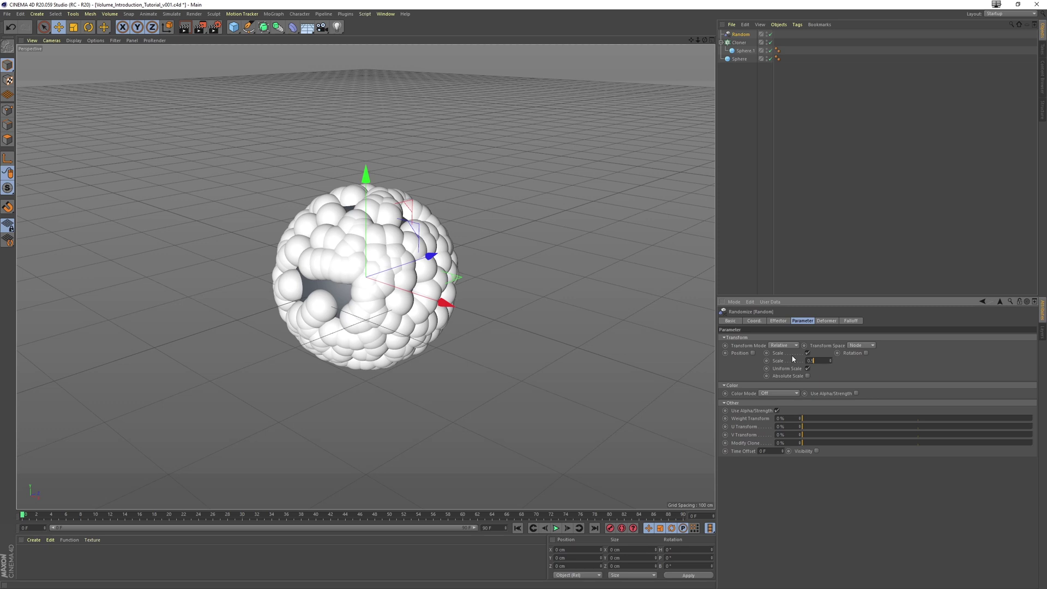
pyautogui.write('0.5')
pyautogui.press('Return')
# Step: Add a Push Apart effector to the sphere Cloner
pyautogui.click(739, 42)
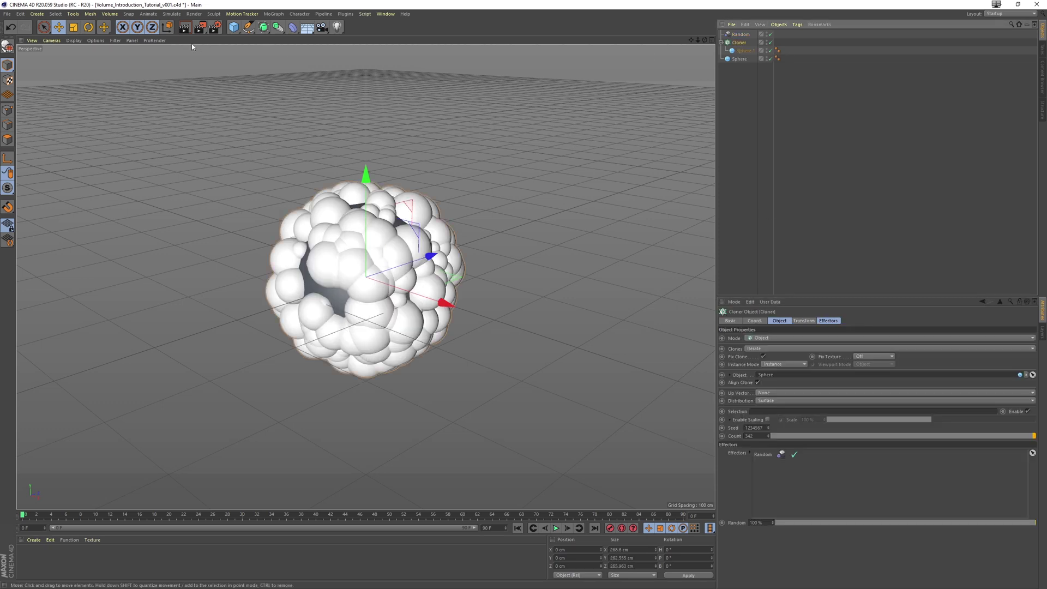
pyautogui.click(273, 13)
pyautogui.moveTo(280, 27)
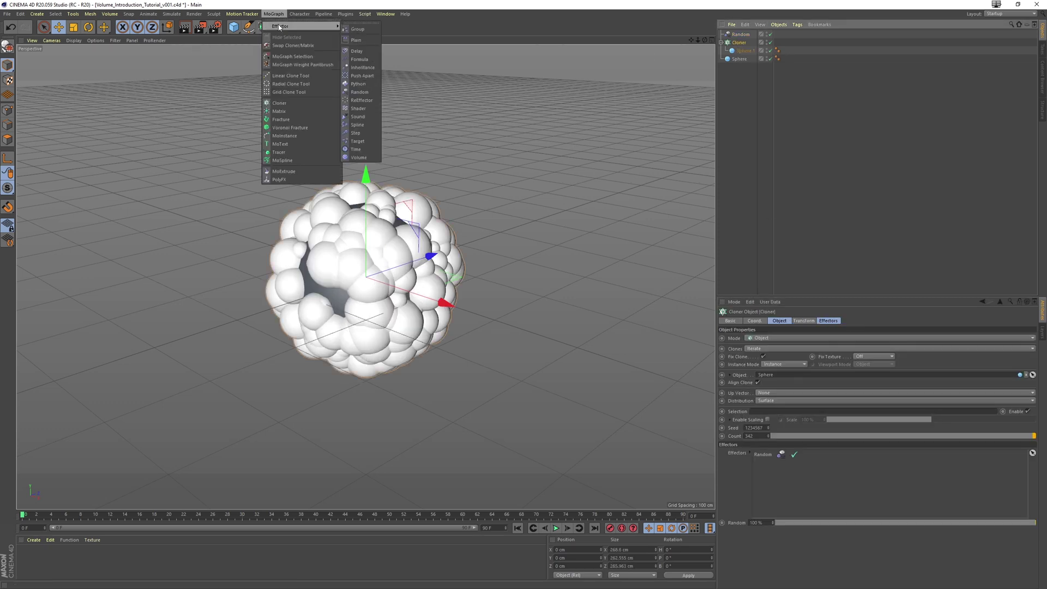
pyautogui.click(363, 76)
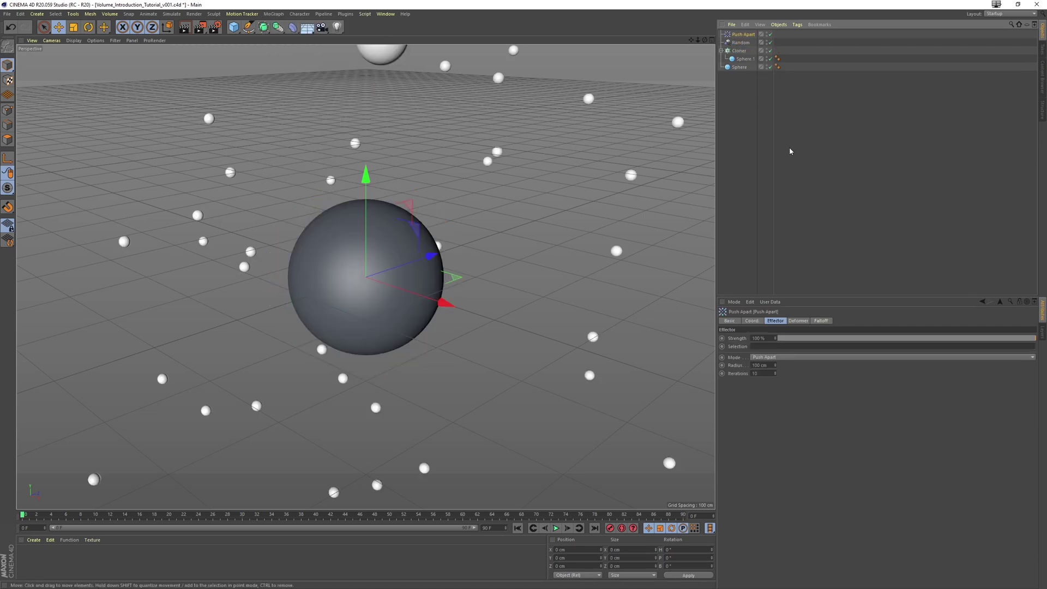
# Step: Set Push Apart to hide overlapping clones within a 20 cm radius, then save the scene
pyautogui.click(774, 359)
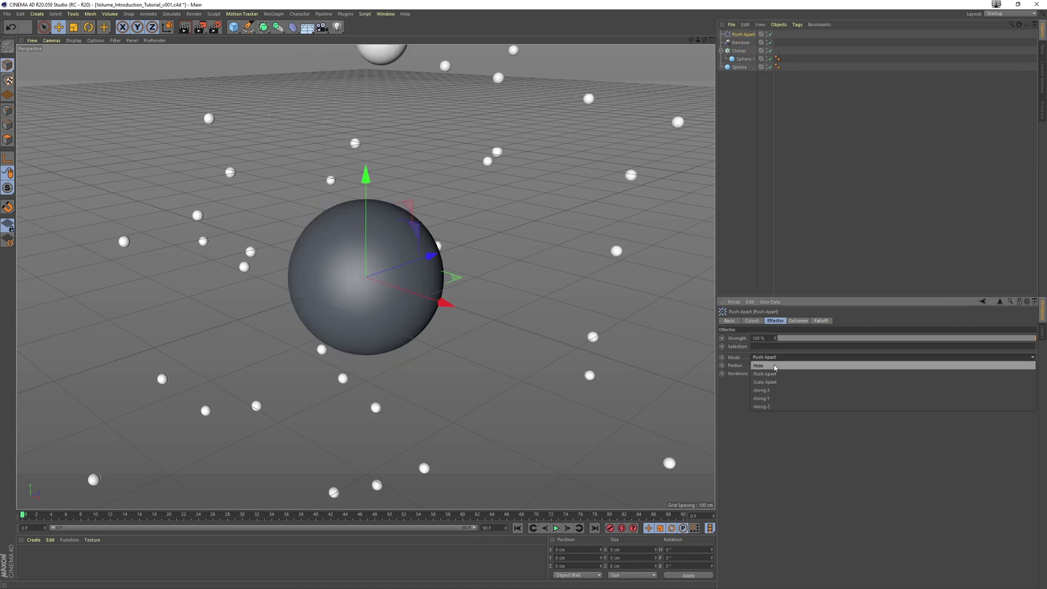
pyautogui.click(774, 367)
pyautogui.doubleClick(760, 365)
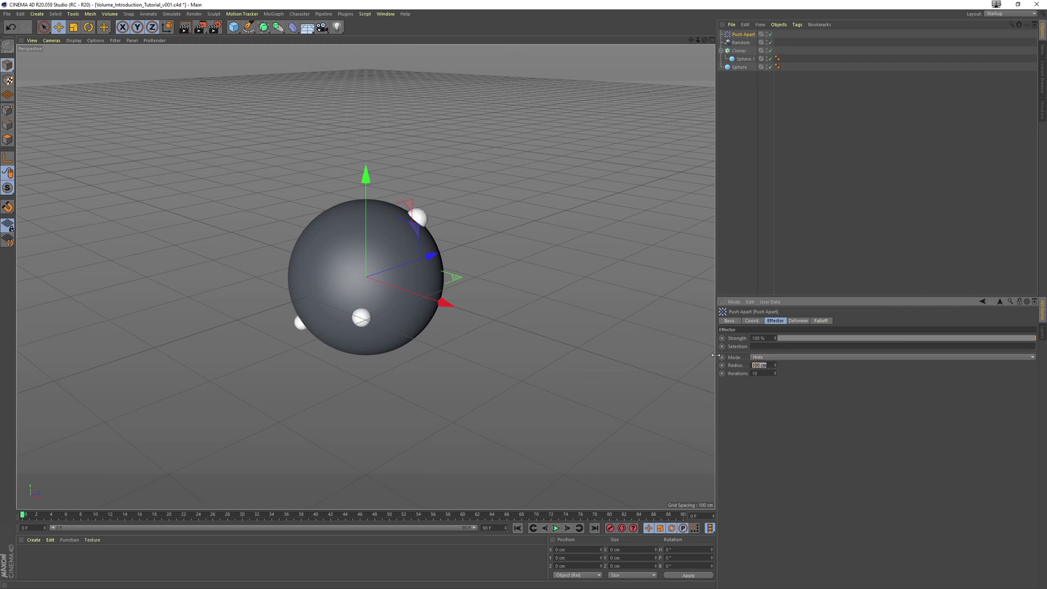
pyautogui.write('20')
pyautogui.press('Return')
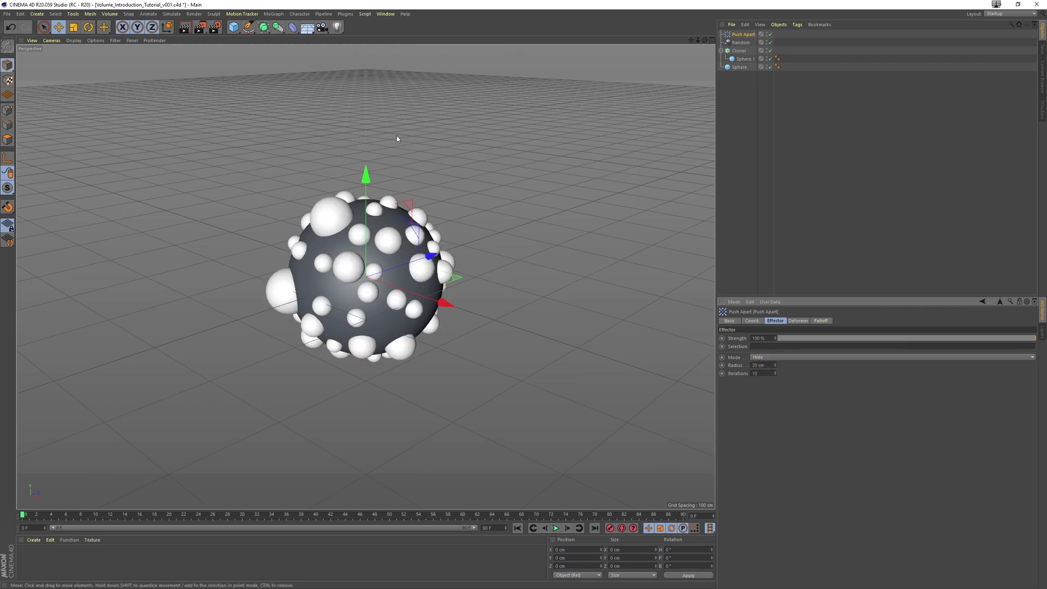
pyautogui.keyDown('alt'); pyautogui.moveTo(396, 138); pyautogui.dragTo(491, 245); pyautogui.keyUp('alt')
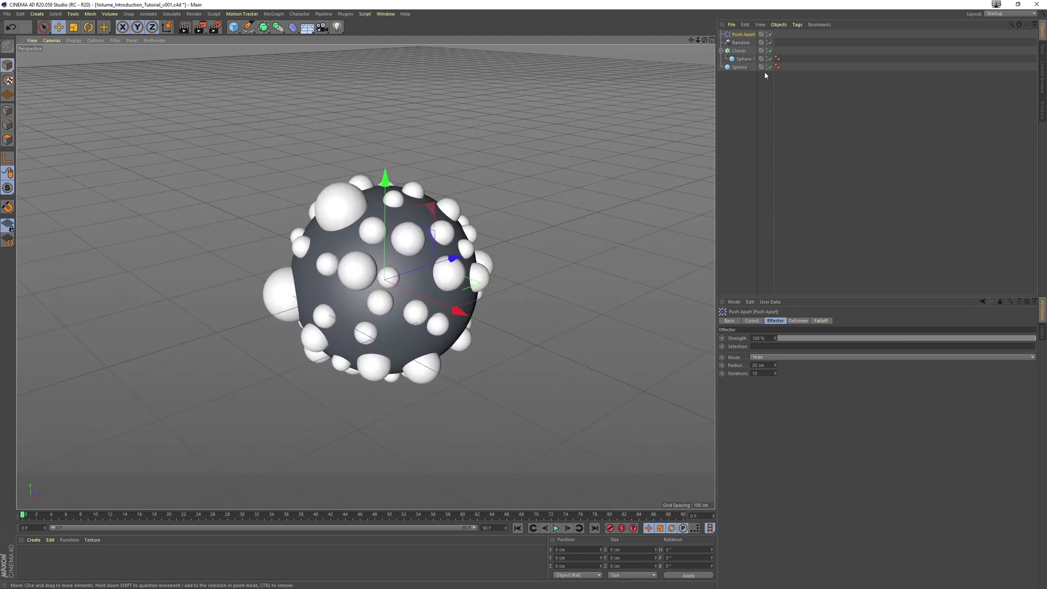
pyautogui.hotkey('ctrl', 's')
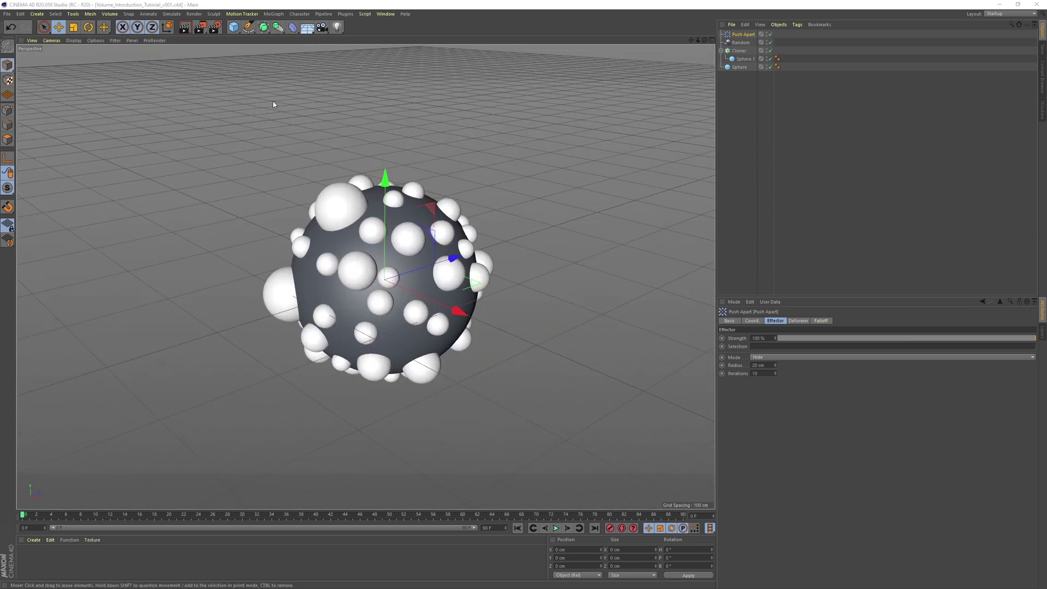
# Step: Add a Capsule and duplicate the sphere Cloner
pyautogui.click(238, 30)
pyautogui.click(314, 69)
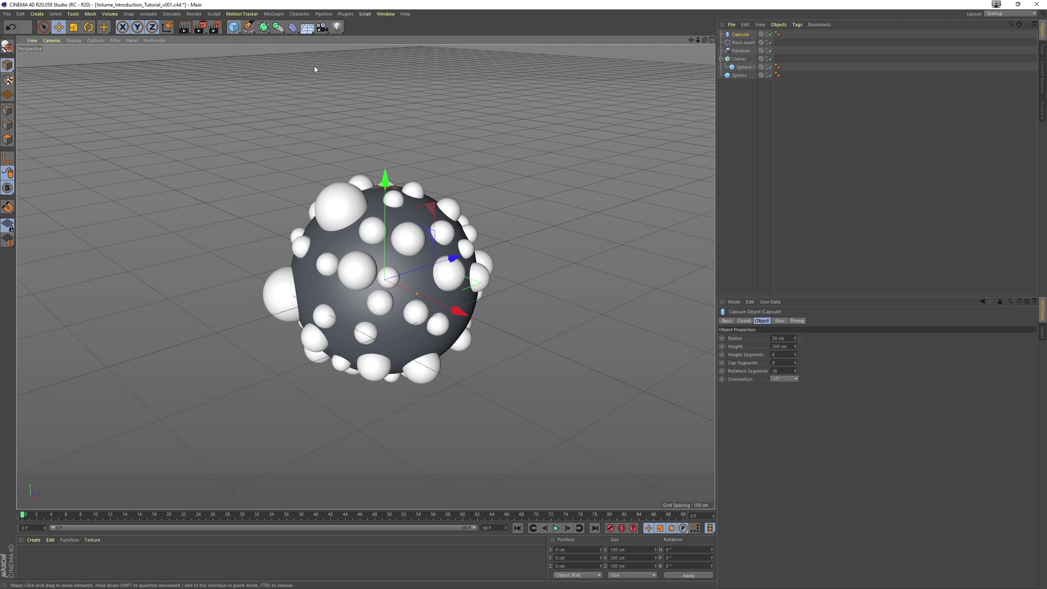
pyautogui.click(740, 61)
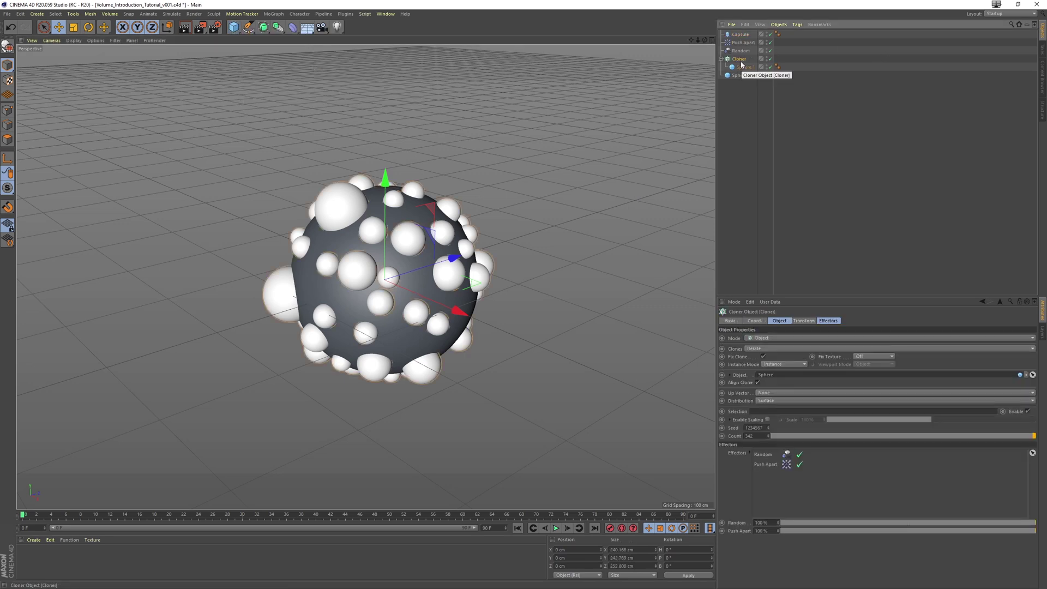
pyautogui.hotkey('ctrl', 'c')
pyautogui.hotkey('ctrl', 'v')
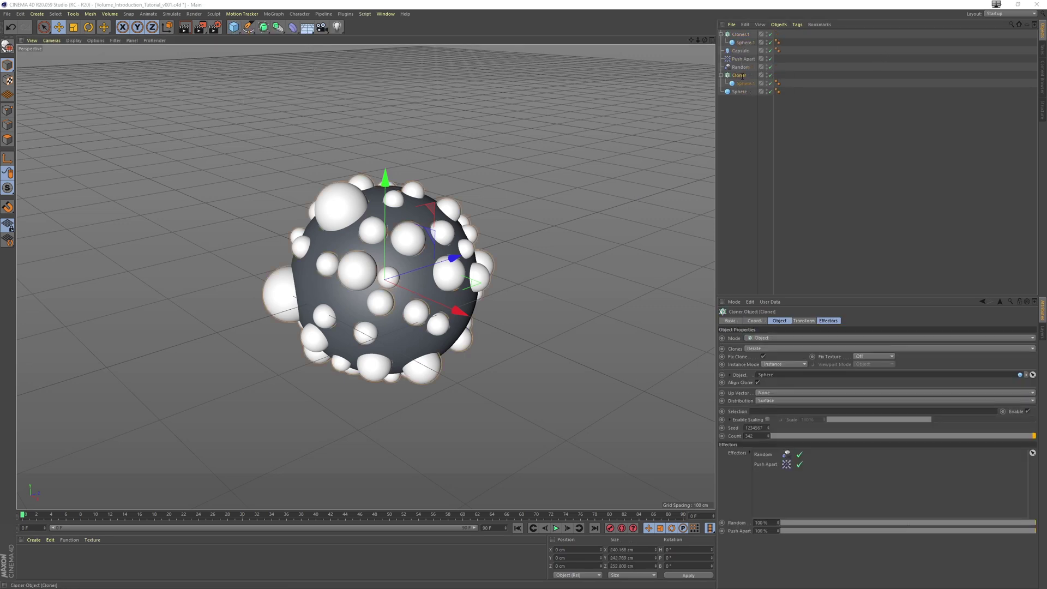
# Step: Rename the cloners to Cloner spheres and Cloner capsules, removing Sphere.1 from Cloner capsules
pyautogui.click(746, 83)
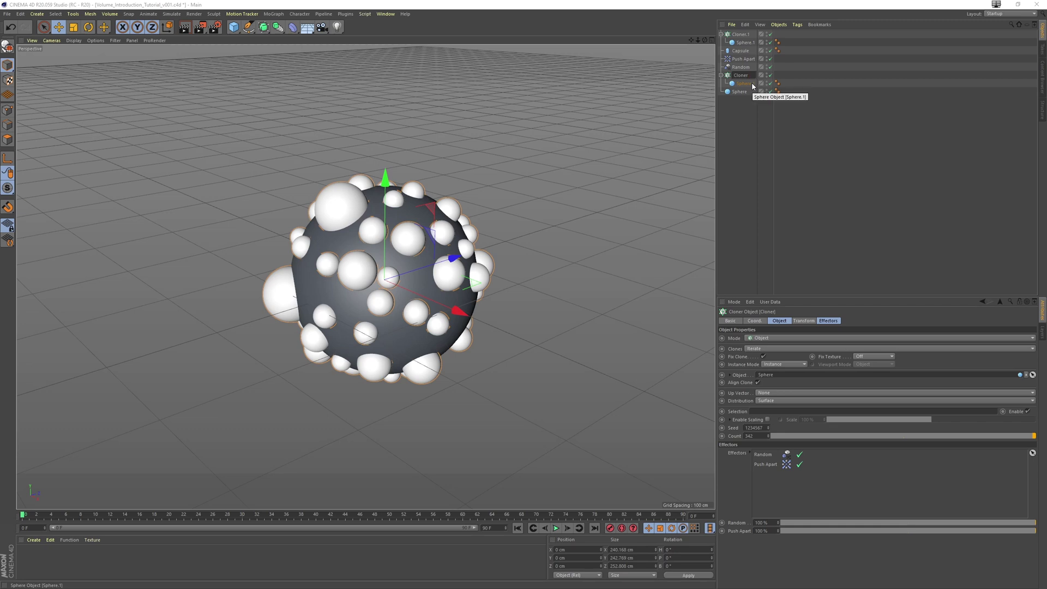
pyautogui.write('spheres')
pyautogui.press('Return')
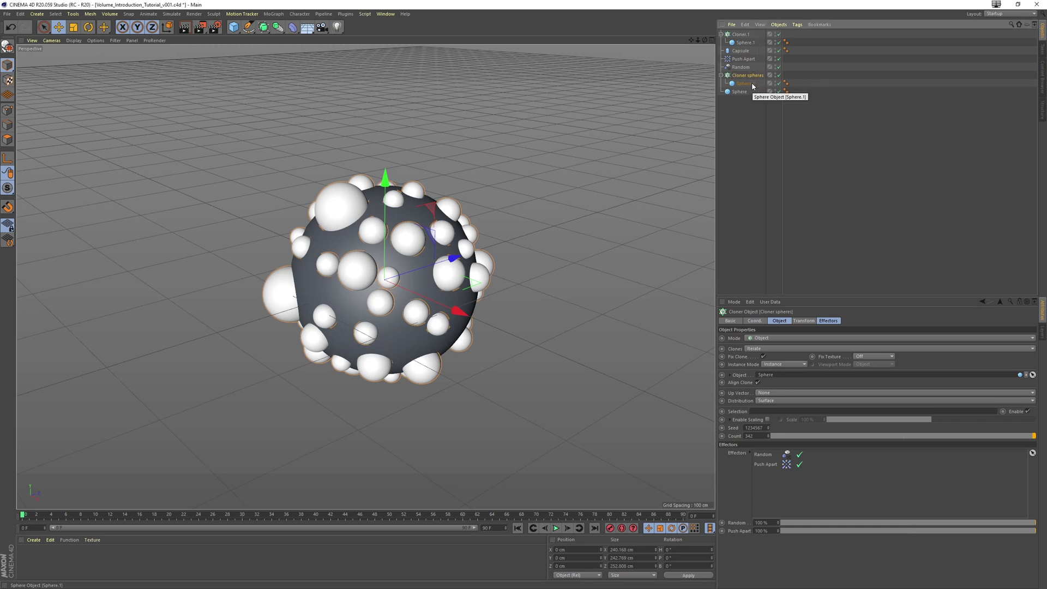
pyautogui.doubleClick(744, 34)
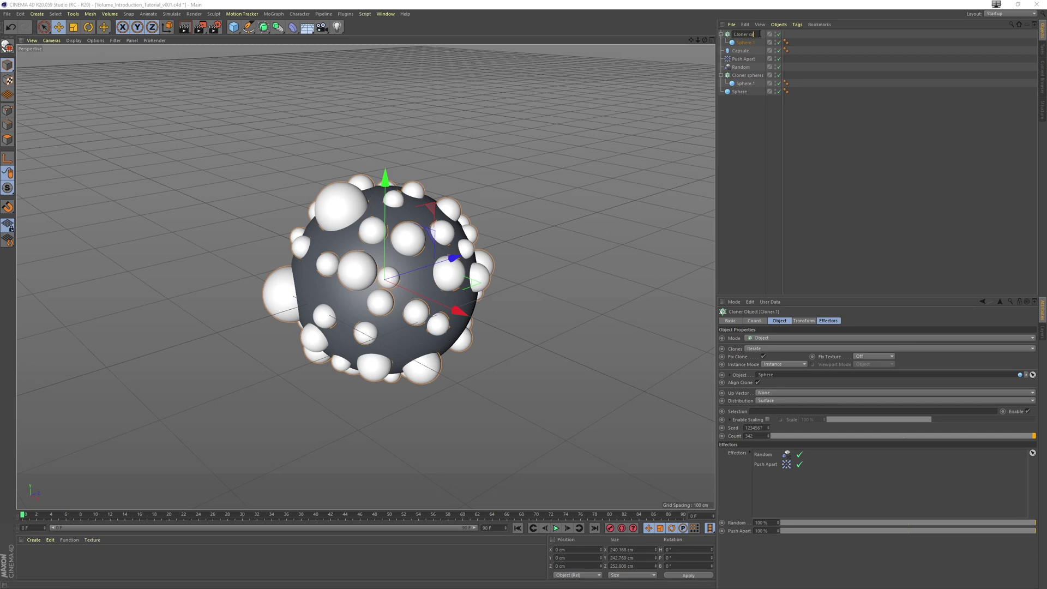
pyautogui.write('capsules')
pyautogui.press('Return')
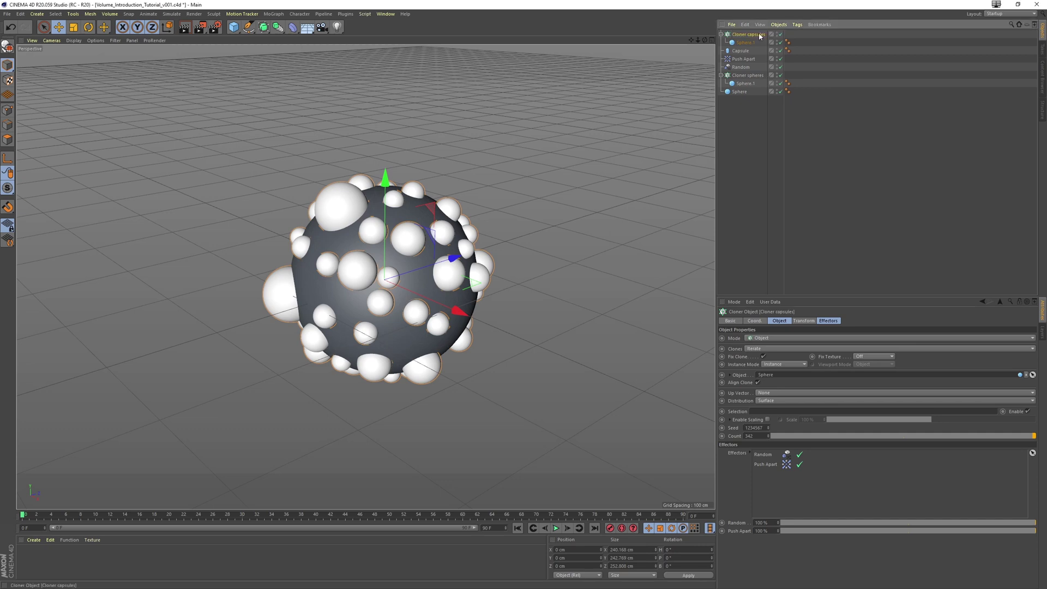
pyautogui.click(745, 43)
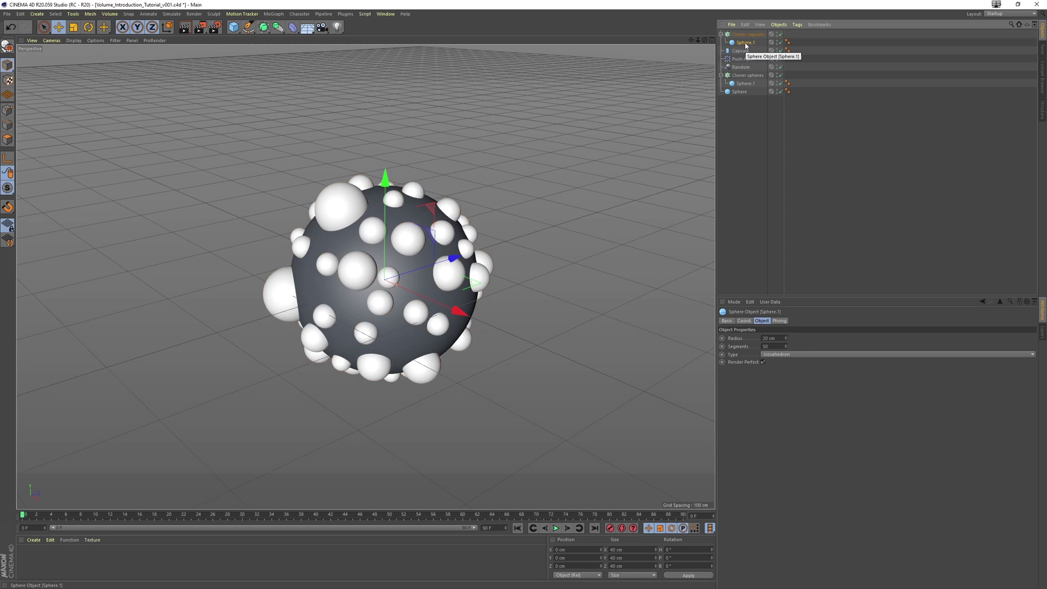
pyautogui.press('Delete')
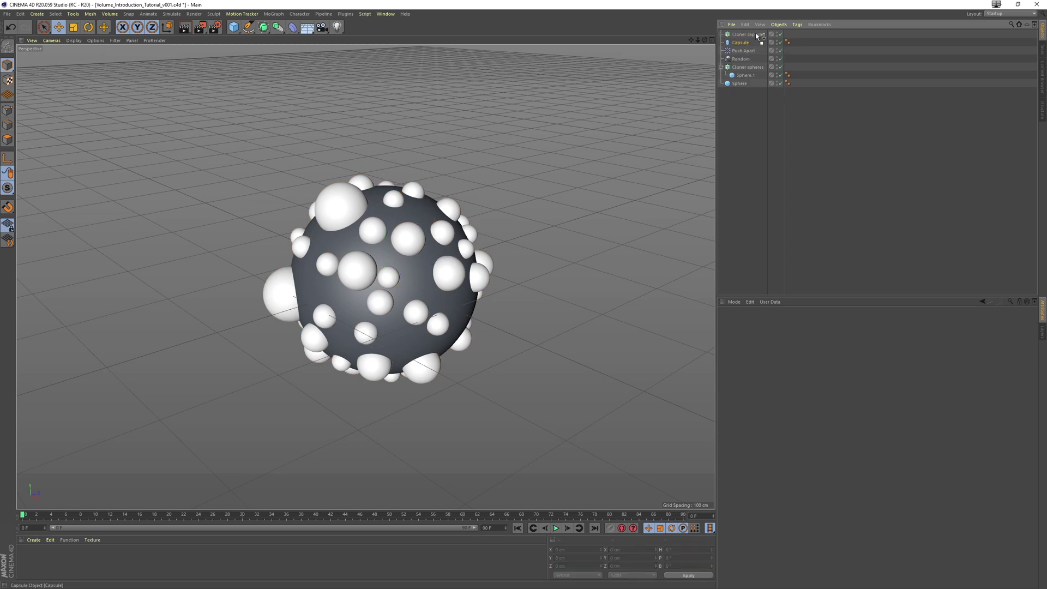
# Step: Put the Capsule under Cloner capsules with a 4 cm radius and 125 cm height
pyautogui.moveTo(755, 33); pyautogui.dragTo(754, 33)
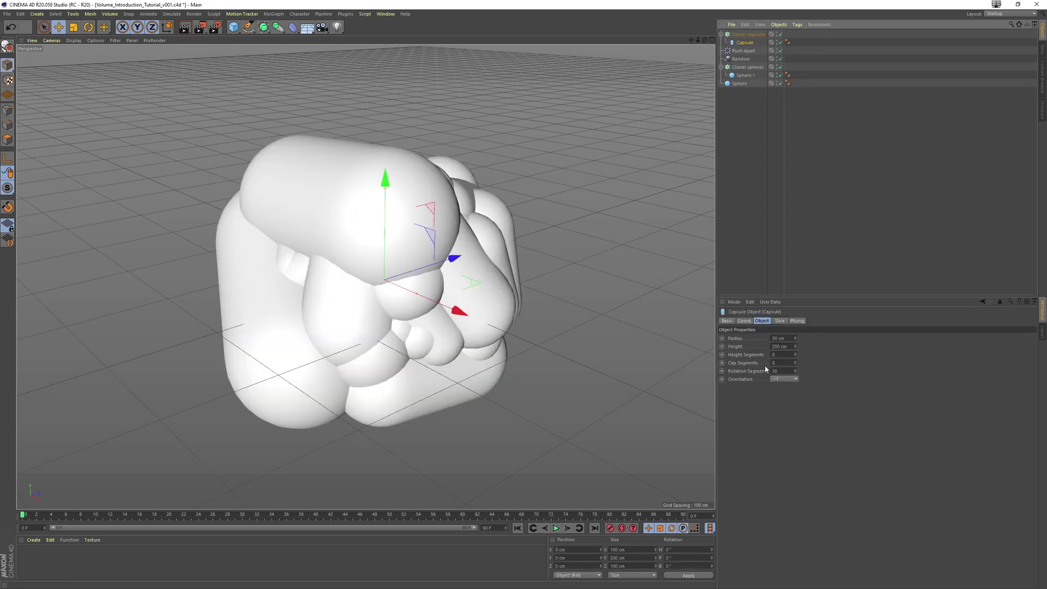
pyautogui.click(789, 340)
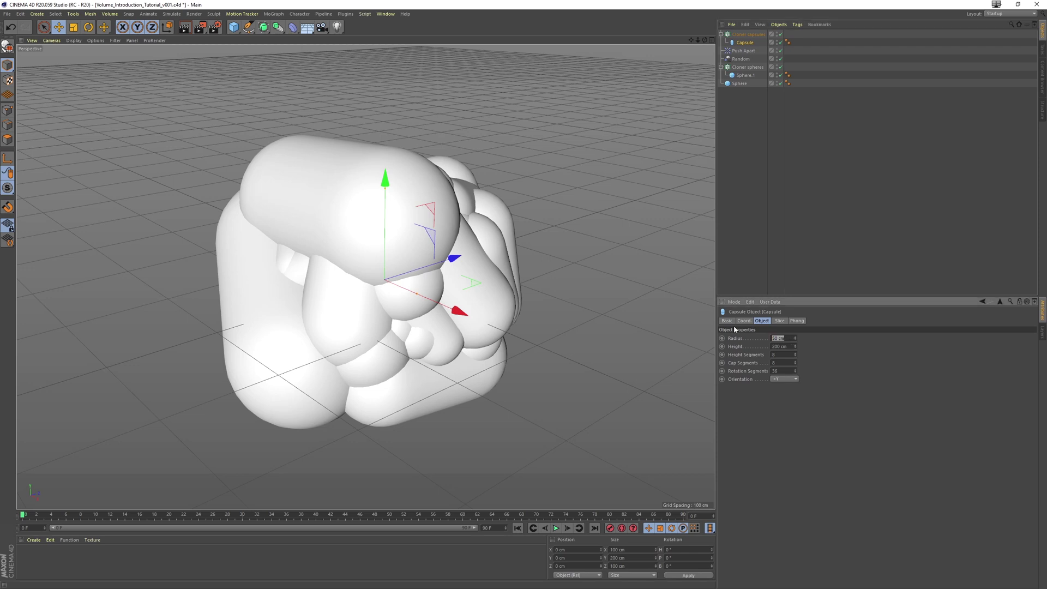
pyautogui.write('4')
pyautogui.press('Return')
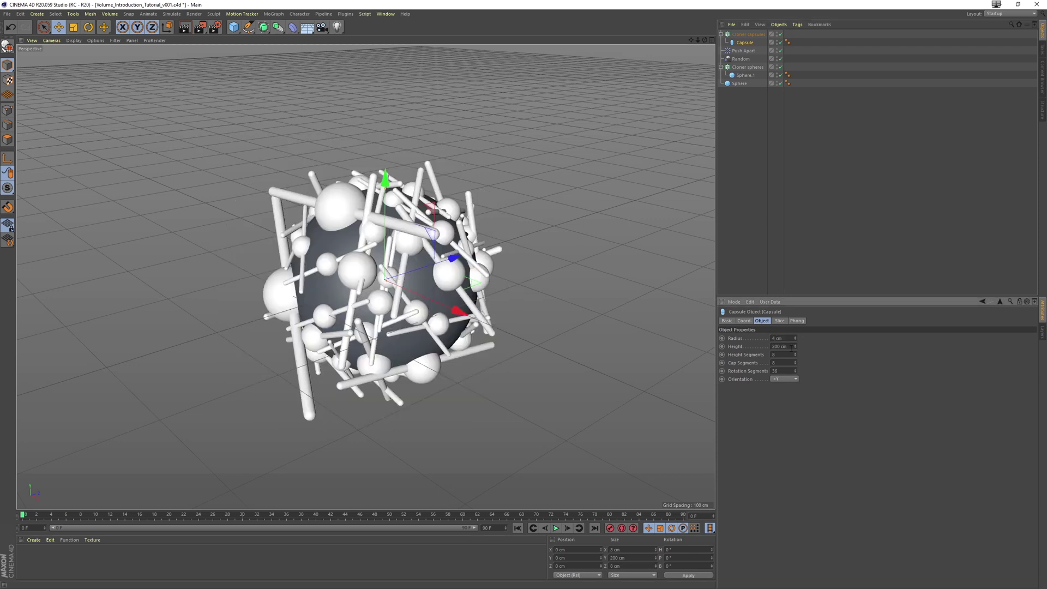
pyautogui.click(791, 347)
pyautogui.write('125')
pyautogui.press('Return')
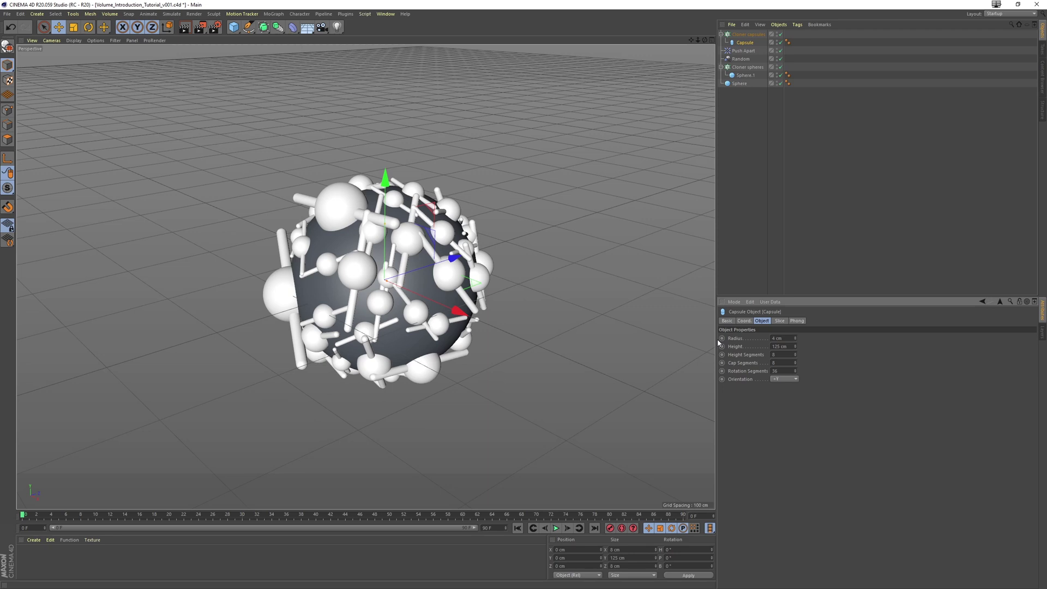
# Step: Rotate the capsule clones to 90° pitch in the cloner's Transform and save
pyautogui.click(748, 34)
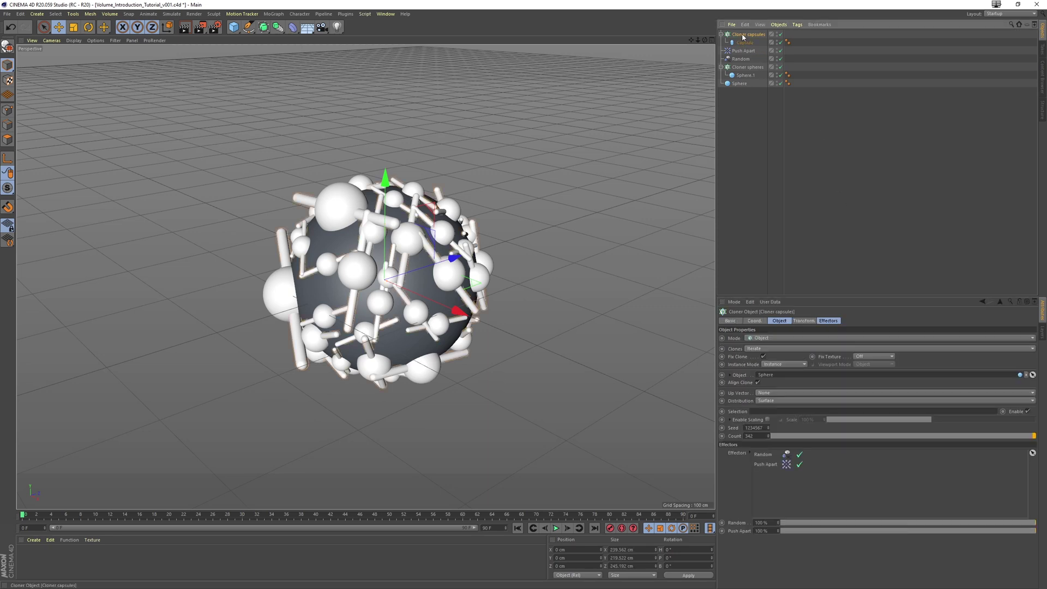
pyautogui.click(807, 323)
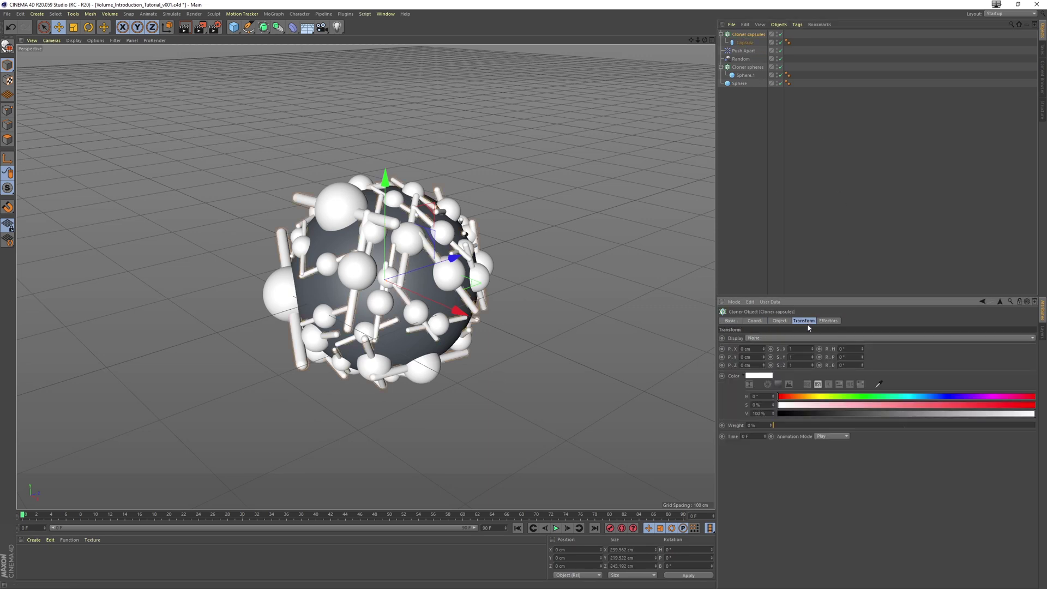
pyautogui.click(852, 358)
pyautogui.write('90')
pyautogui.press('Return')
pyautogui.hotkey('ctrl', 's')
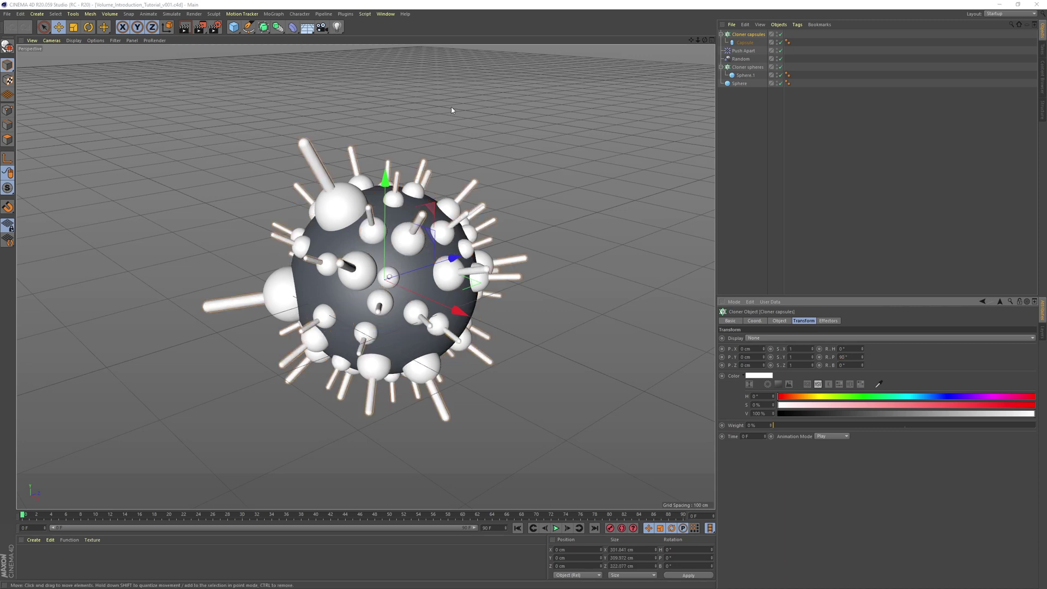
# Step: Add a Volume Builder and a Volume Mesher, nesting the builder inside the mesher
pyautogui.click(278, 27)
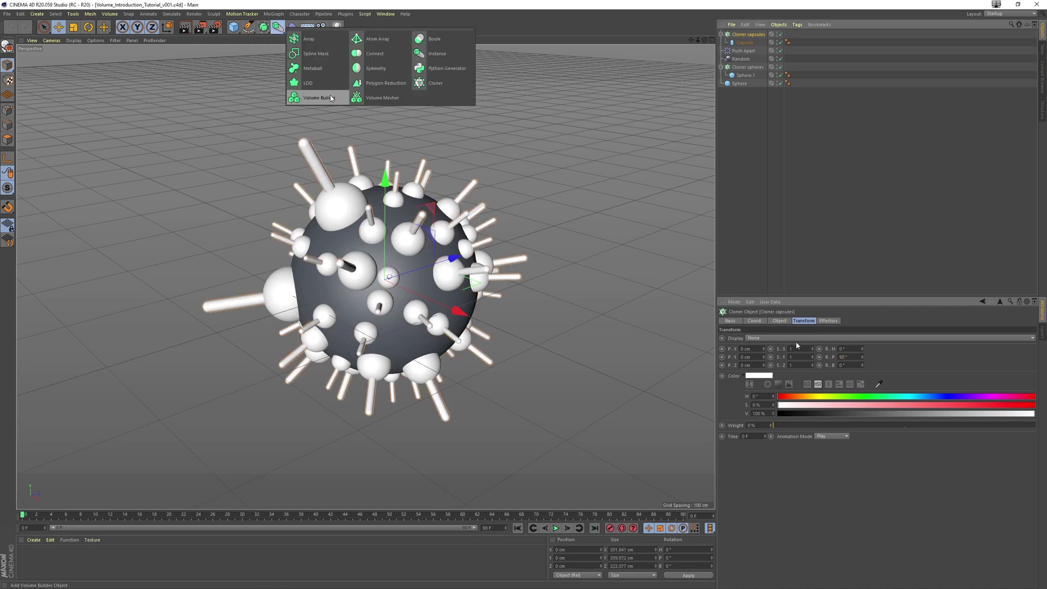
pyautogui.click(299, 93)
pyautogui.click(279, 31)
pyautogui.click(376, 97)
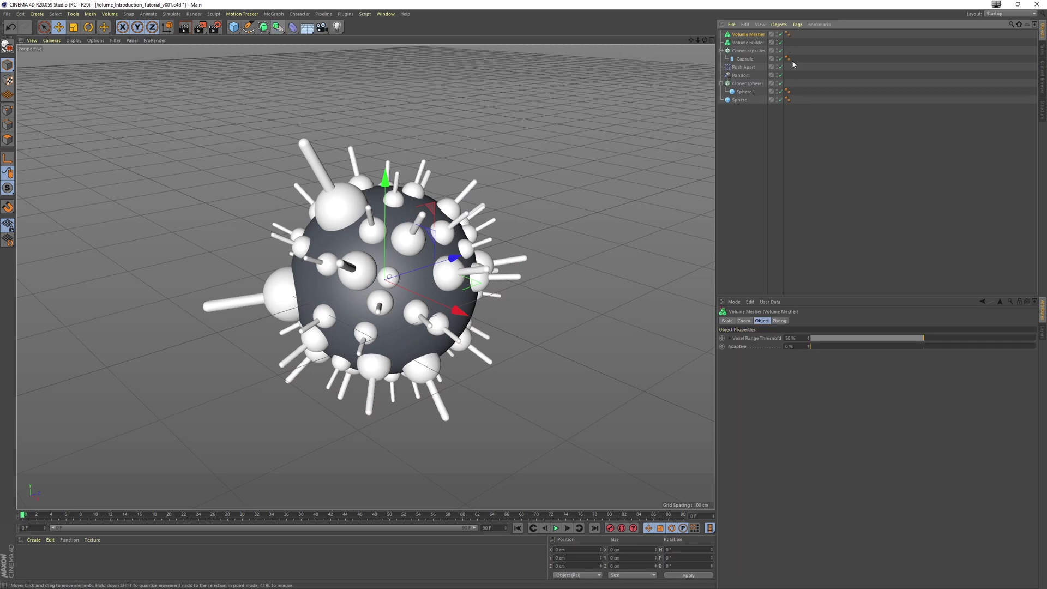
pyautogui.moveTo(757, 44); pyautogui.dragTo(769, 37)
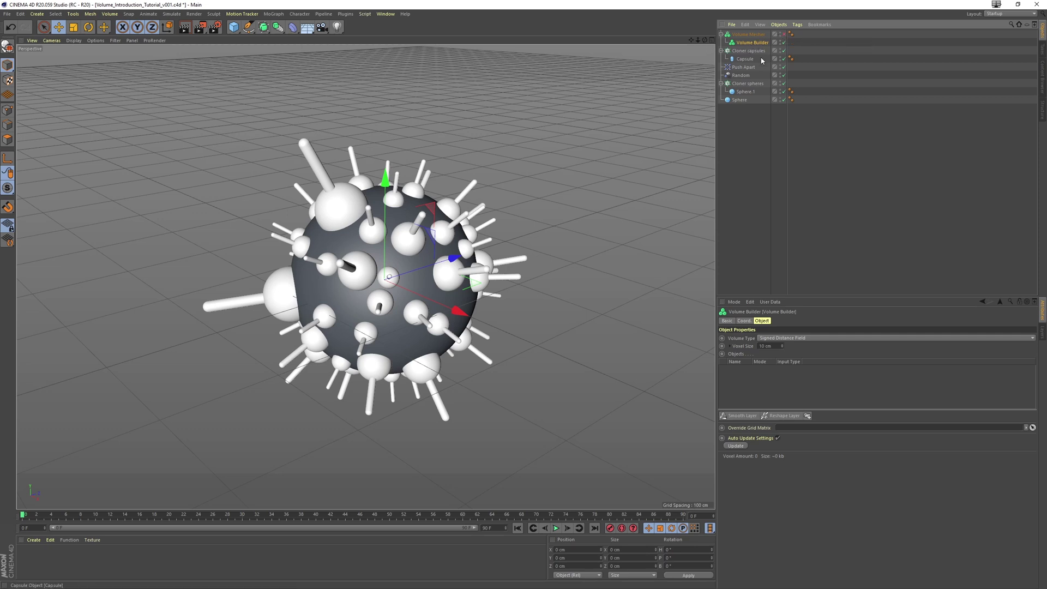
pyautogui.click(744, 101)
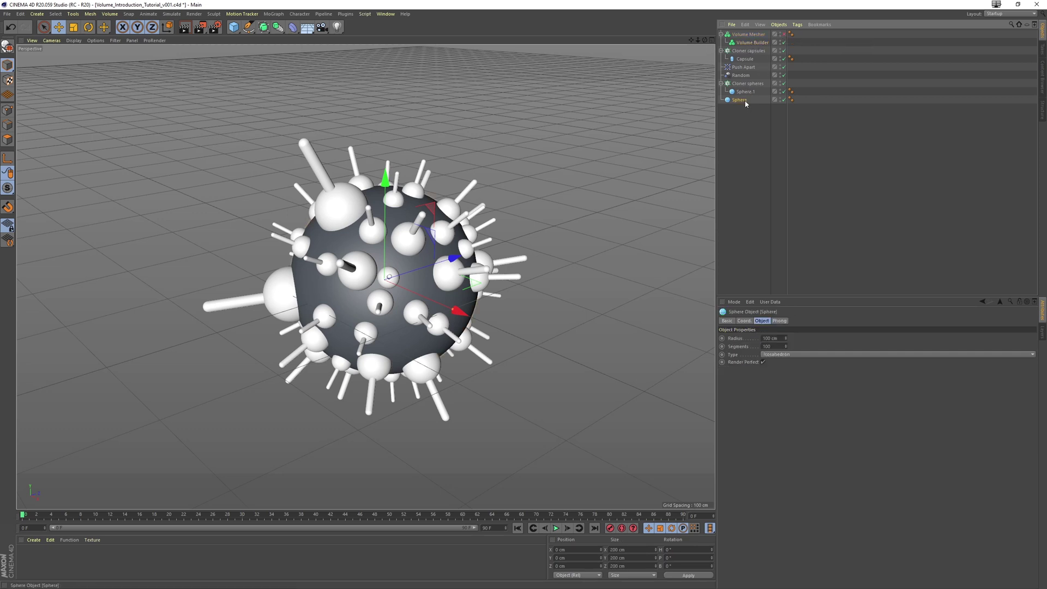
# Step: Duplicate the base sphere and name the two copies Sphere outer and Sphere inner
pyautogui.hotkey('ctrl', 'v')
pyautogui.doubleClick(746, 109)
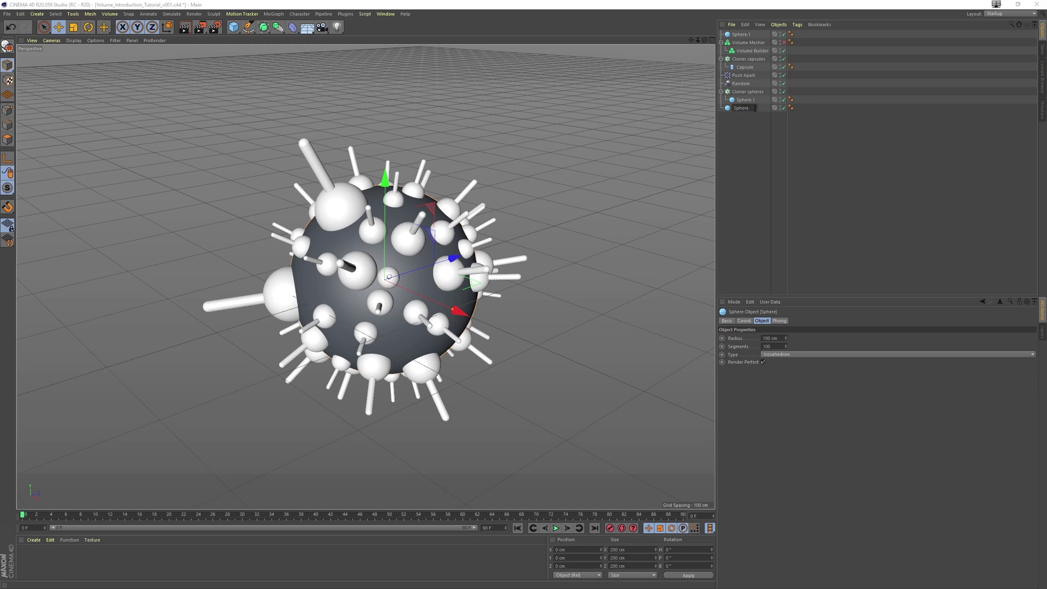
pyautogui.write('outer')
pyautogui.press('Return')
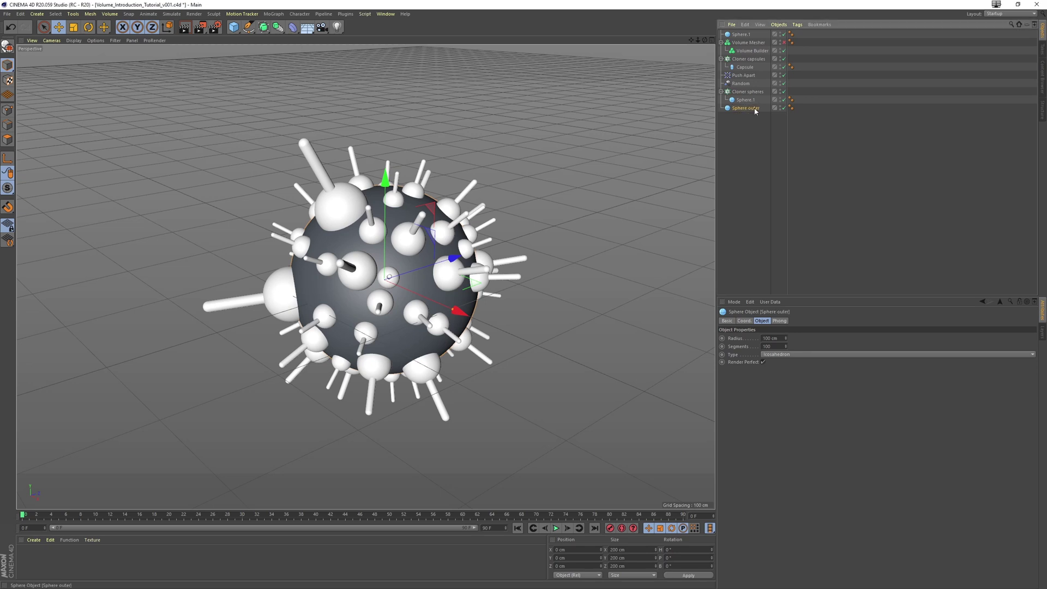
pyautogui.doubleClick(748, 34)
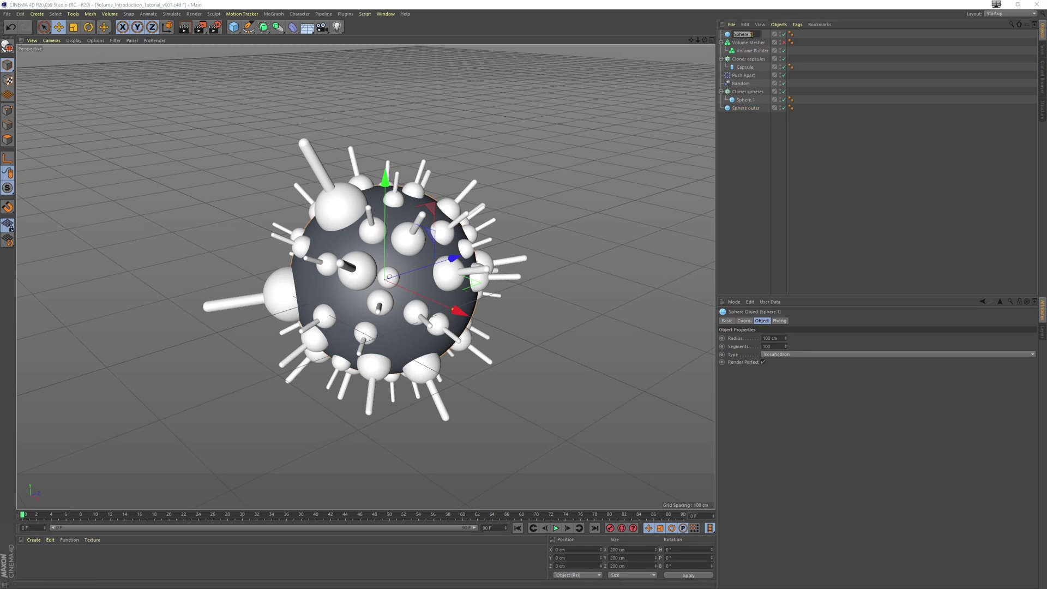
pyautogui.write('inner')
pyautogui.press('Return')
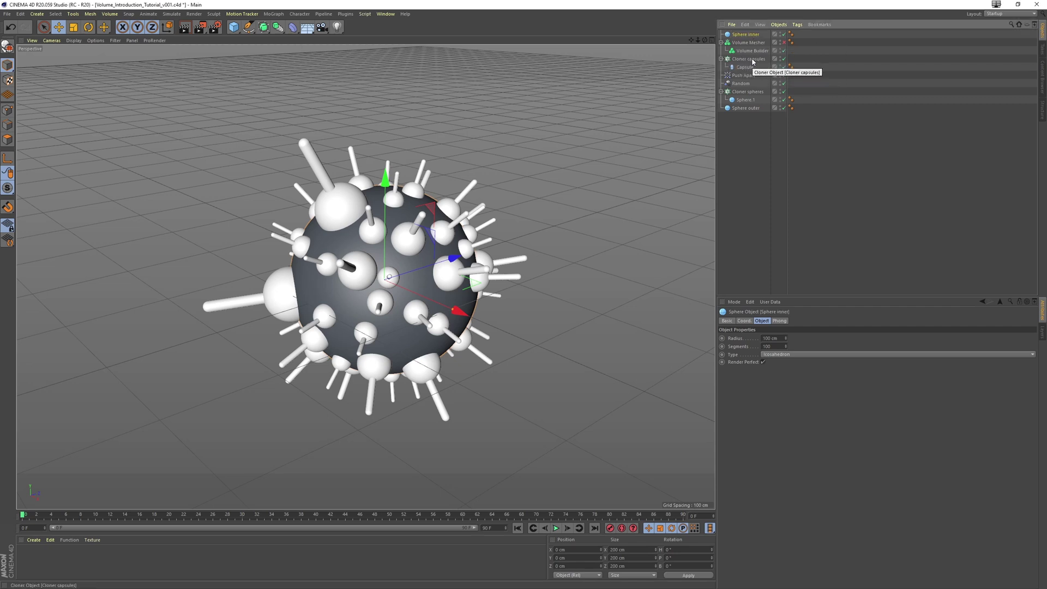
# Step: Duplicate Cloner capsules and set the copy's Capsule radius to 8 cm
pyautogui.click(753, 60)
pyautogui.hotkey('ctrl', 'c')
pyautogui.hotkey('ctrl', 'v')
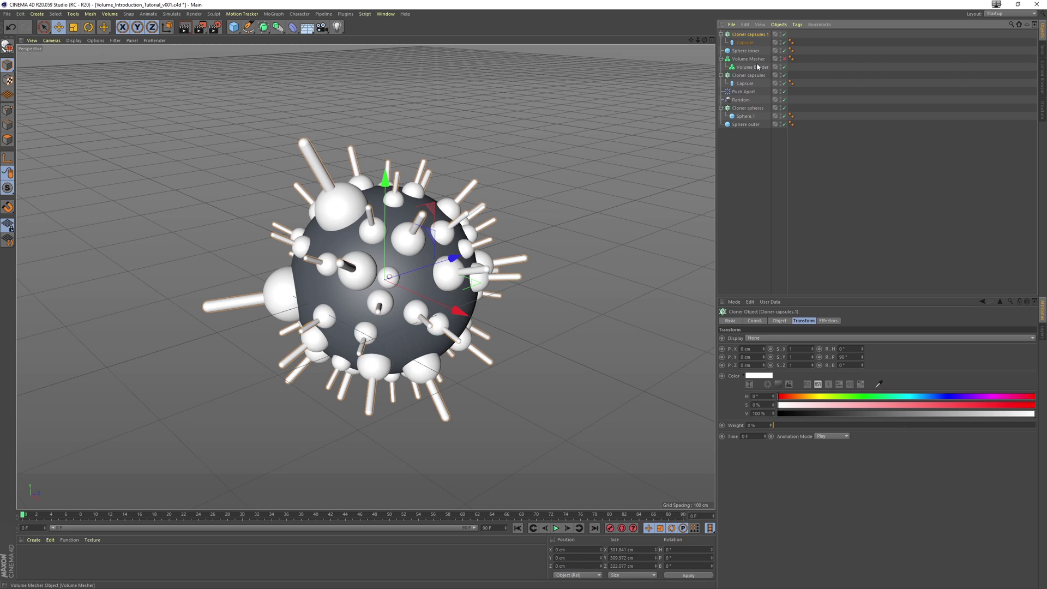
pyautogui.click(746, 42)
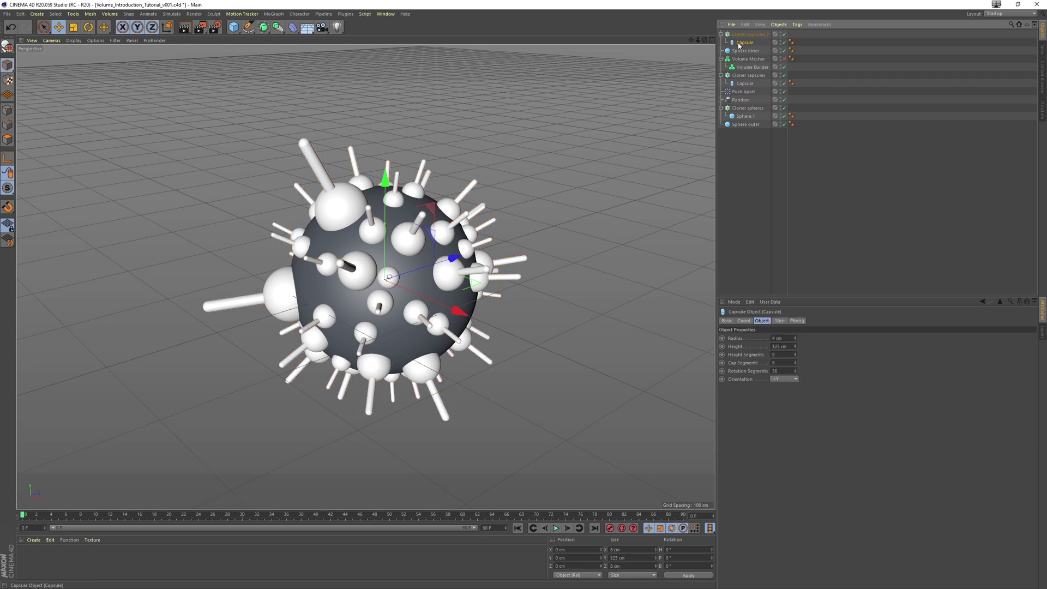
pyautogui.click(785, 337)
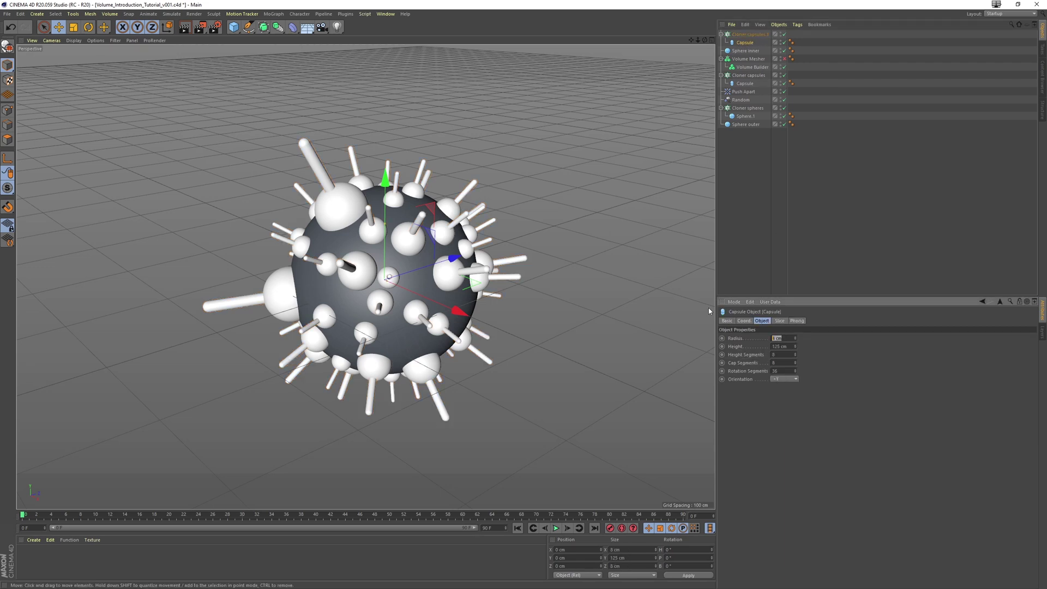
pyautogui.write('8')
pyautogui.press('Return')
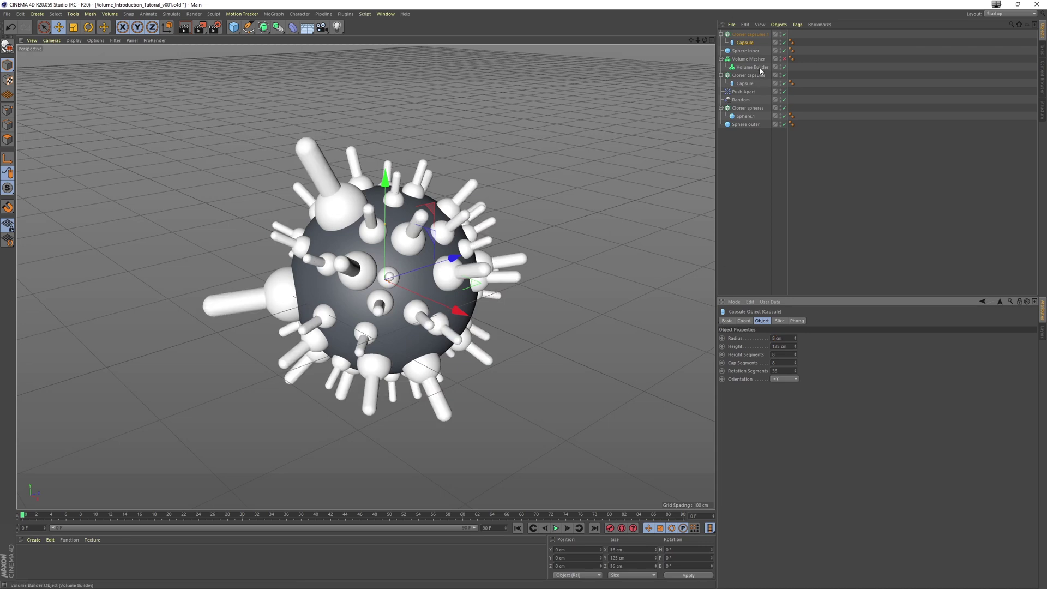
# Step: Move Sphere outer, Cloner spheres, Sphere inner and Cloner capsules.1 into the Volume Builder
pyautogui.click(748, 124)
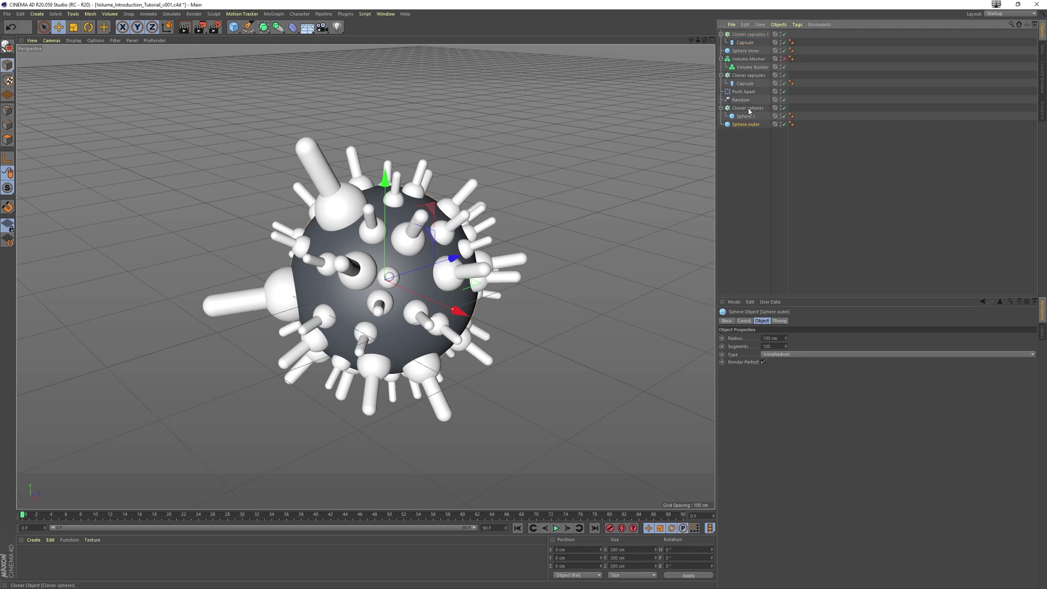
pyautogui.keyDown('ctrl'); pyautogui.click(747, 108); pyautogui.keyUp('ctrl')
pyautogui.keyDown('ctrl'); pyautogui.click(749, 50); pyautogui.keyUp('ctrl')
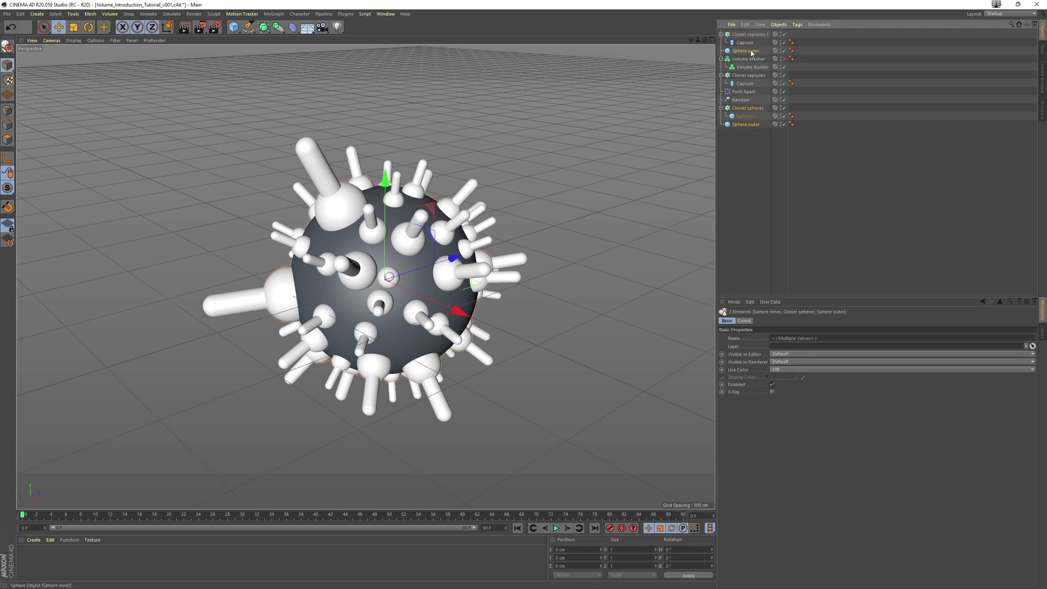
pyautogui.keyDown('ctrl'); pyautogui.click(748, 34); pyautogui.keyUp('ctrl')
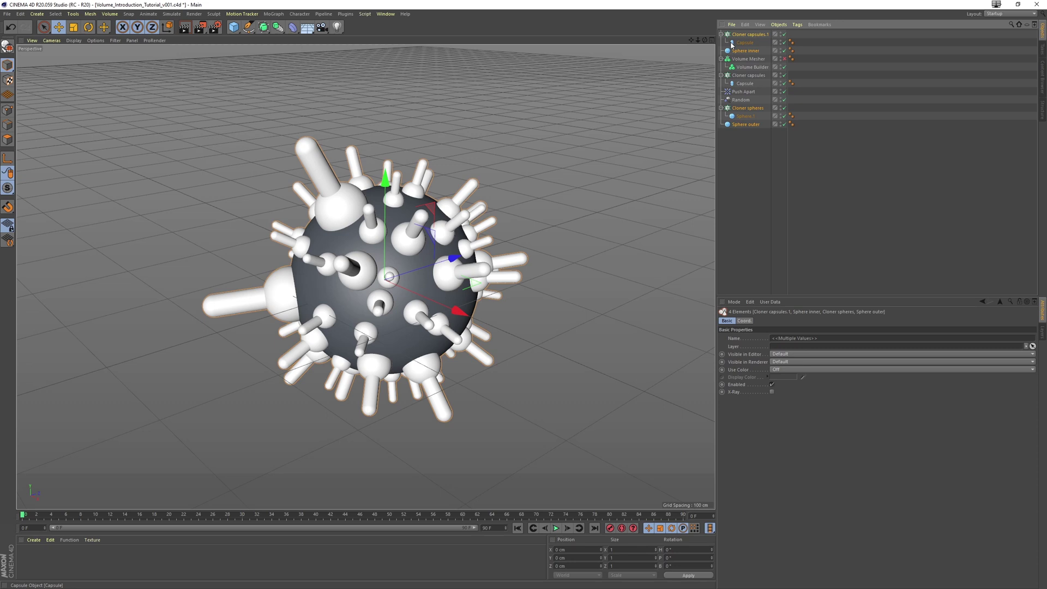
pyautogui.moveTo(740, 37); pyautogui.dragTo(757, 68)
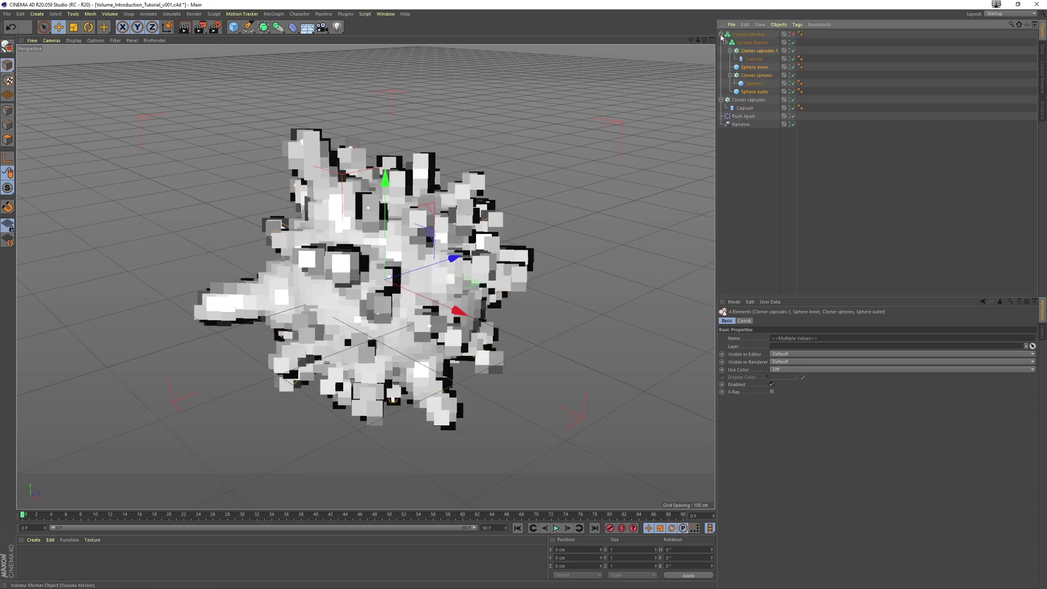
pyautogui.click(721, 35)
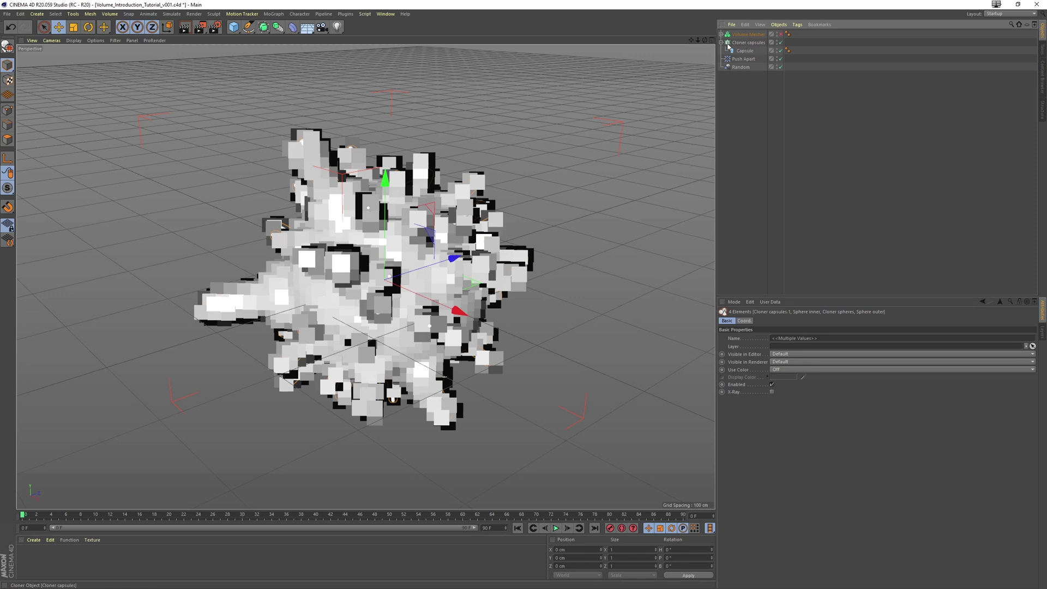
pyautogui.click(722, 35)
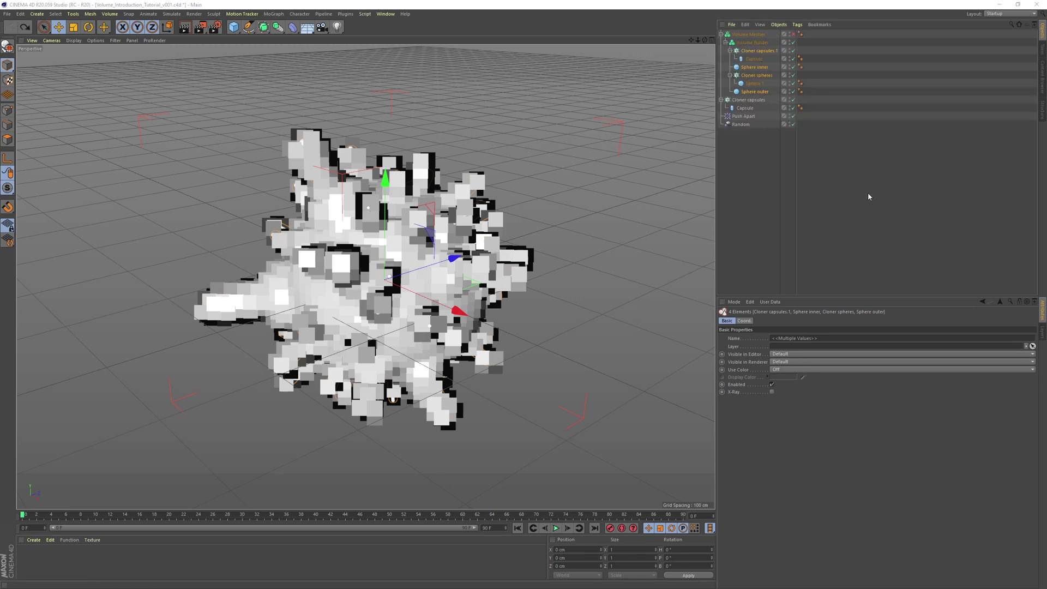
# Step: Set the Sphere inner radius to 80 cm
pyautogui.click(754, 67)
pyautogui.click(778, 337)
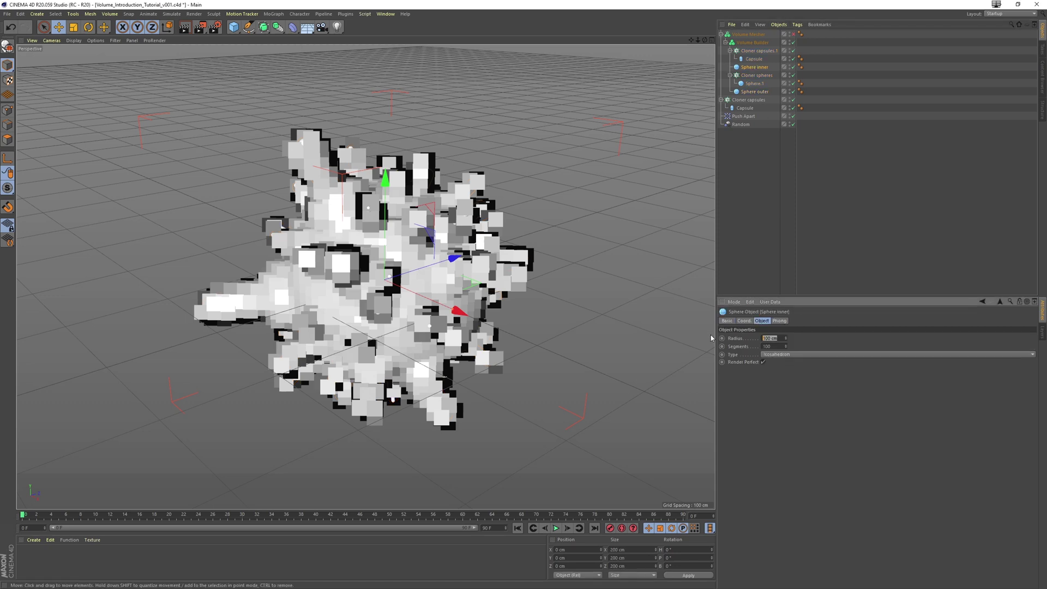
pyautogui.write('80')
pyautogui.press('Return')
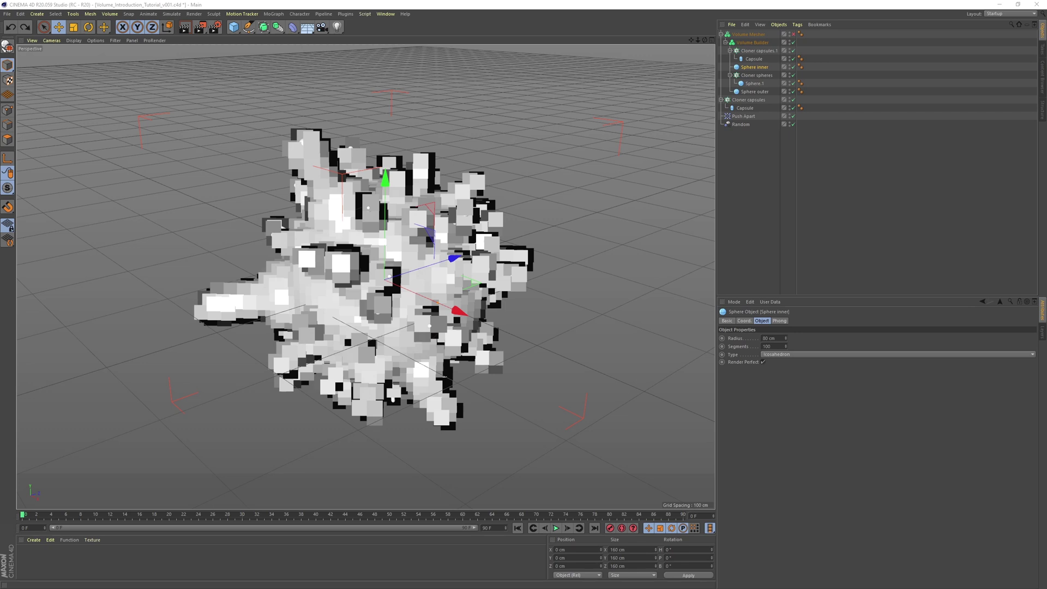
# Step: Set the Volume Builder voxel size to 2 cm and move Sphere inner below Cloner spheres
pyautogui.click(752, 42)
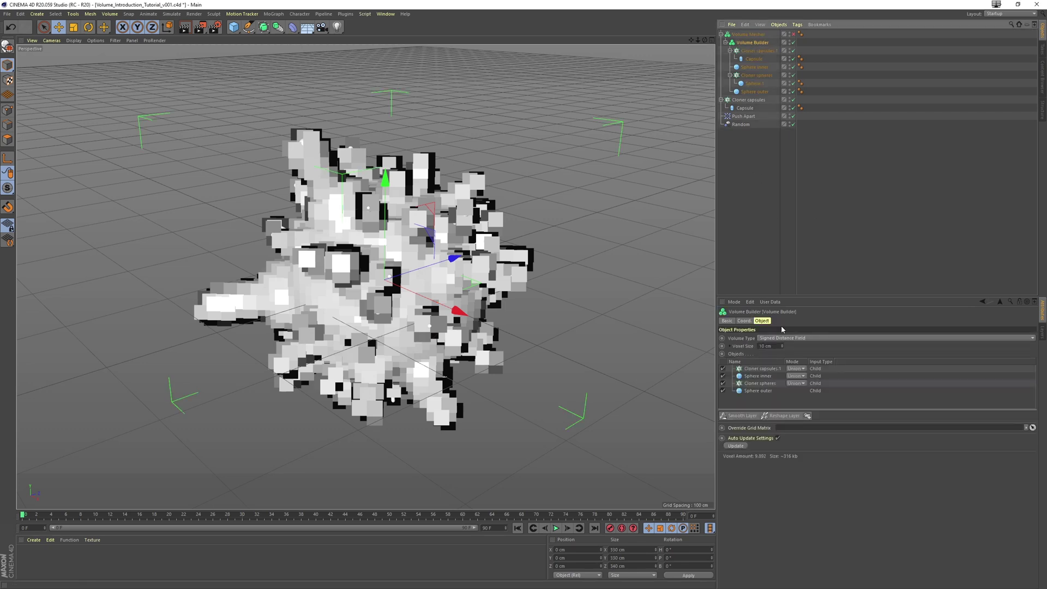
pyautogui.click(778, 347)
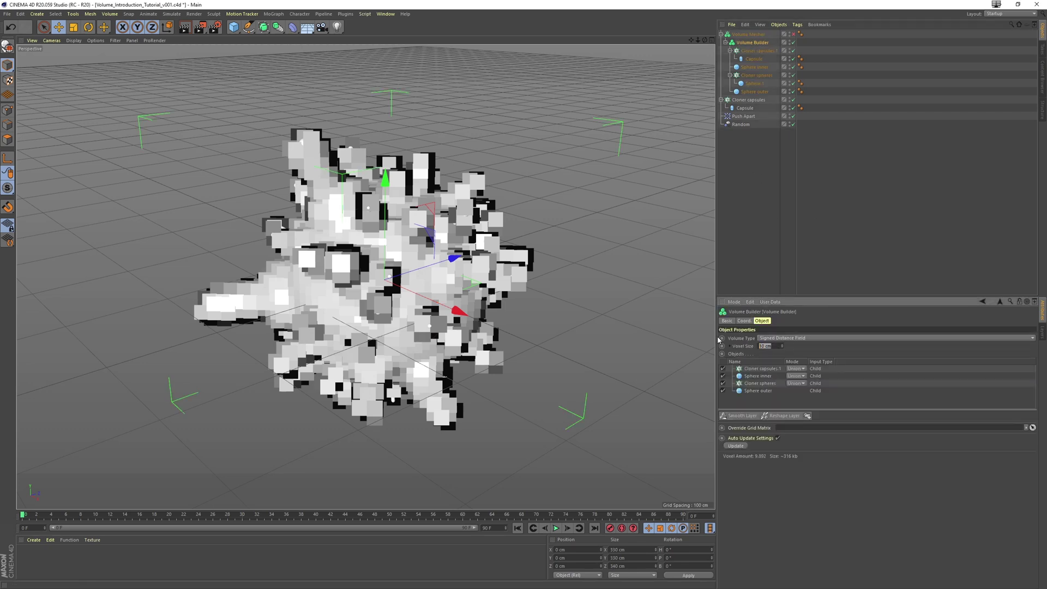
pyautogui.write('2')
pyautogui.press('Return')
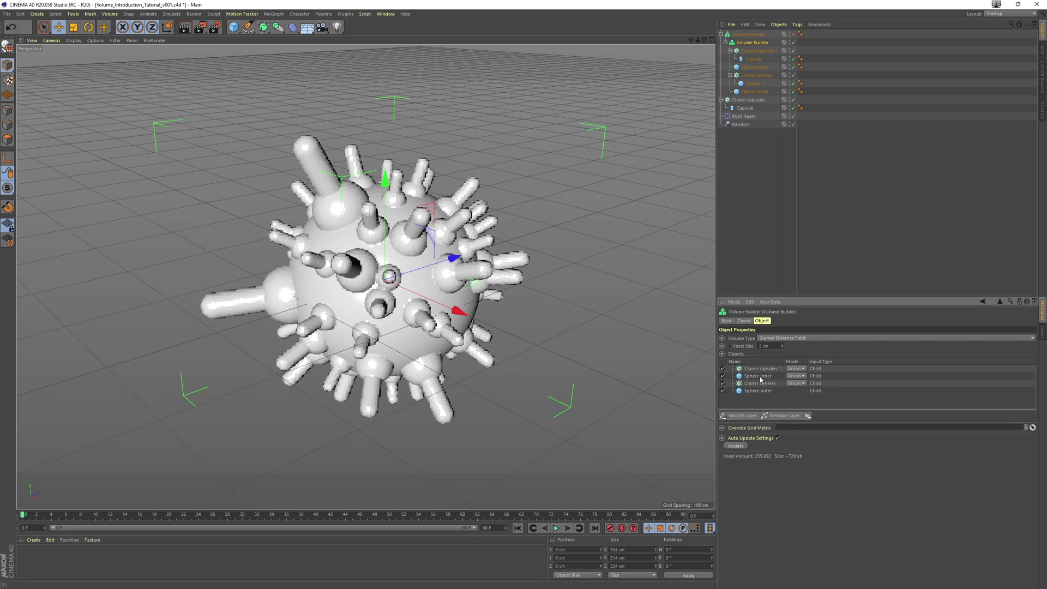
pyautogui.moveTo(759, 376); pyautogui.dragTo(770, 384)
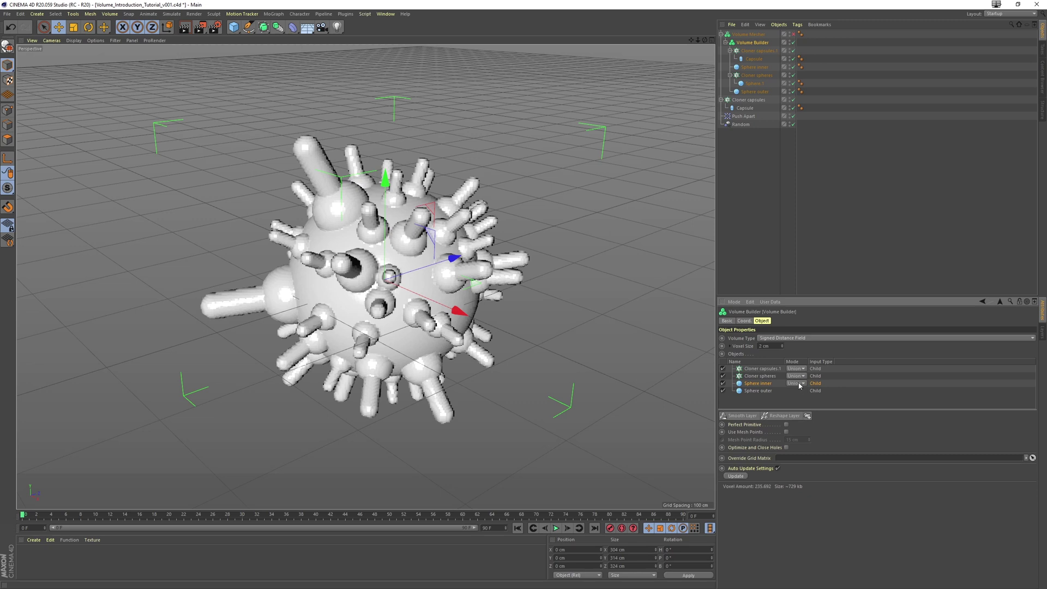
# Step: Switch Sphere inner and Cloner capsules.1 to Subtract mode in the Volume Builder list
pyautogui.click(800, 384)
pyautogui.click(798, 401)
pyautogui.click(794, 369)
pyautogui.click(805, 386)
pyautogui.click(769, 216)
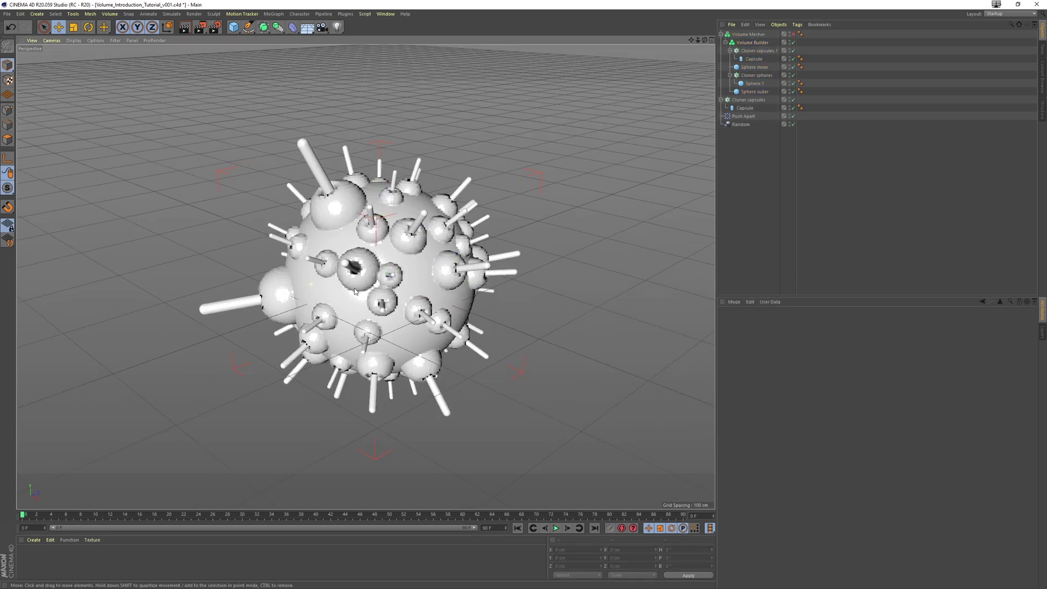
pyautogui.keyDown('alt'); pyautogui.moveTo(355, 292); pyautogui.dragTo(374, 280); pyautogui.keyUp('alt')
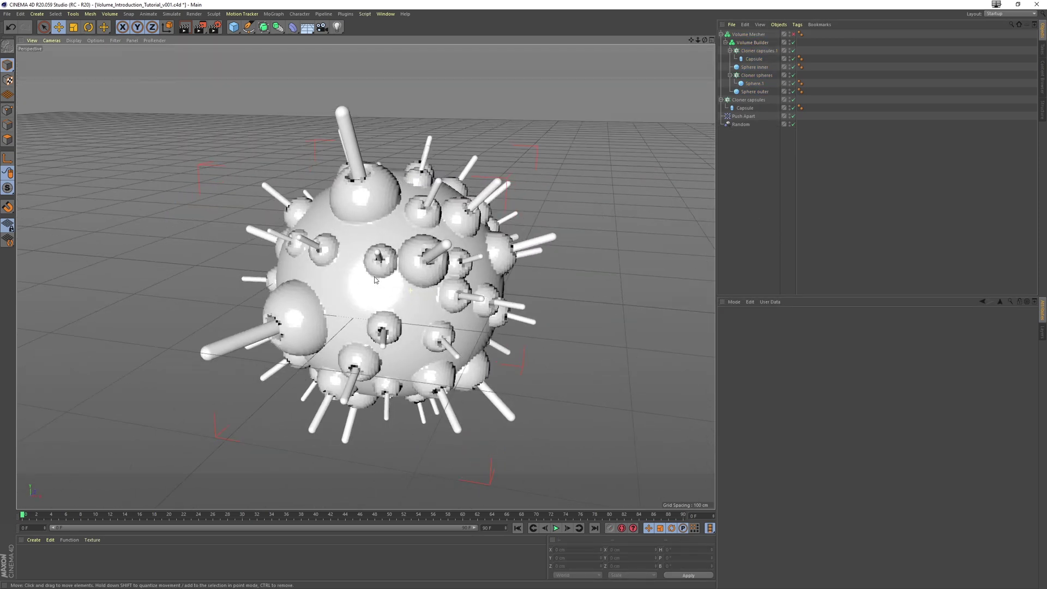
# Step: Add a Smooth Layer to the Volume Builder and move it to the top of the list
pyautogui.click(754, 43)
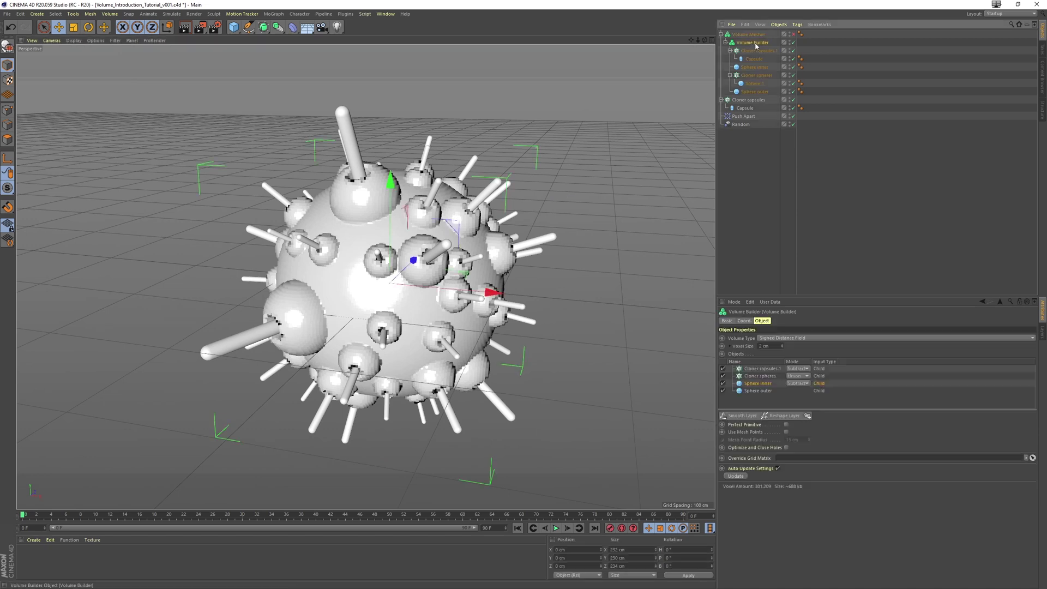
pyautogui.click(735, 417)
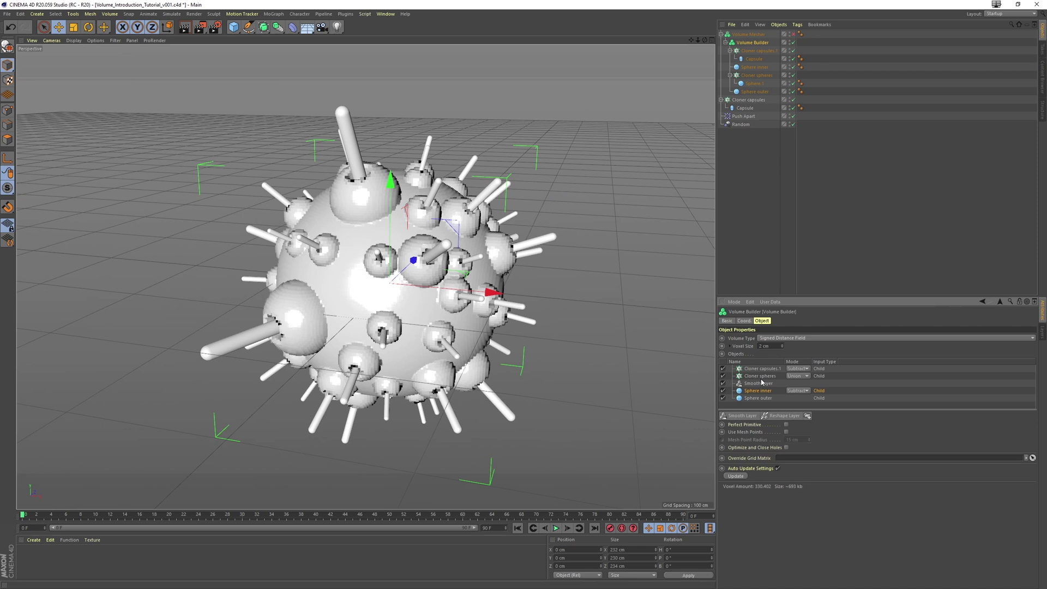
pyautogui.moveTo(766, 385); pyautogui.dragTo(774, 366)
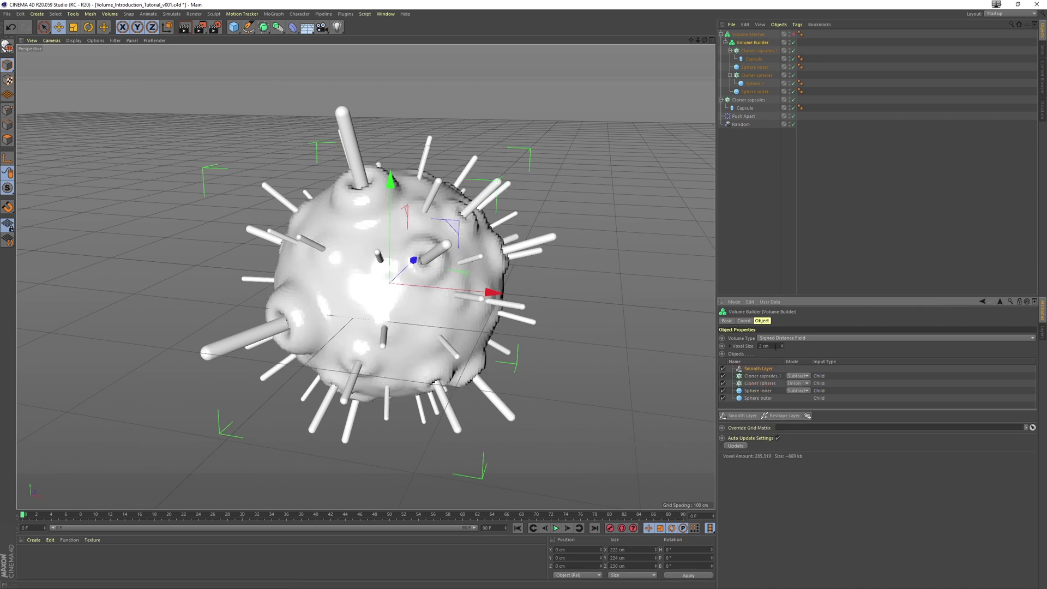
# Step: Refine the Volume Builder voxel size to 0.5 cm
pyautogui.moveTo(774, 346); pyautogui.dragTo(755, 346)
pyautogui.write('0.5')
pyautogui.press('Return')
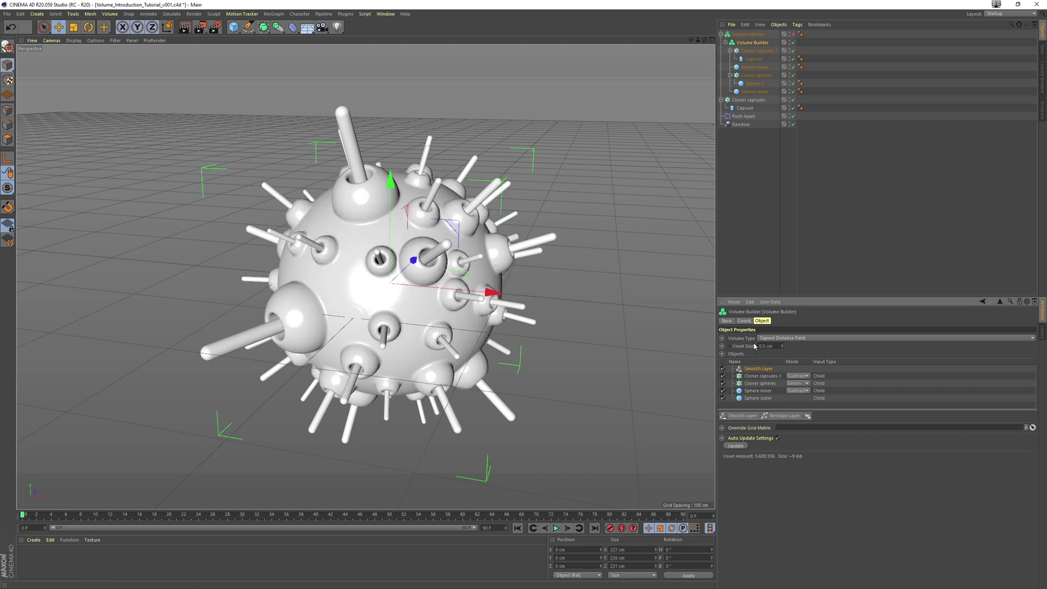
pyautogui.keyDown('alt'); pyautogui.moveTo(332, 273); pyautogui.dragTo(390, 271); pyautogui.keyUp('alt')
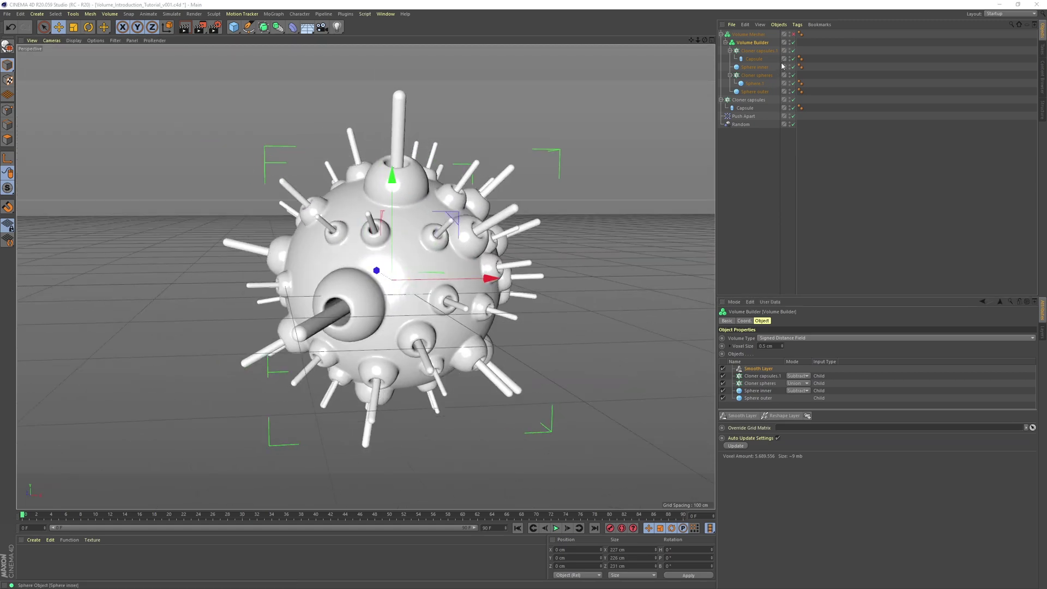
pyautogui.click(793, 35)
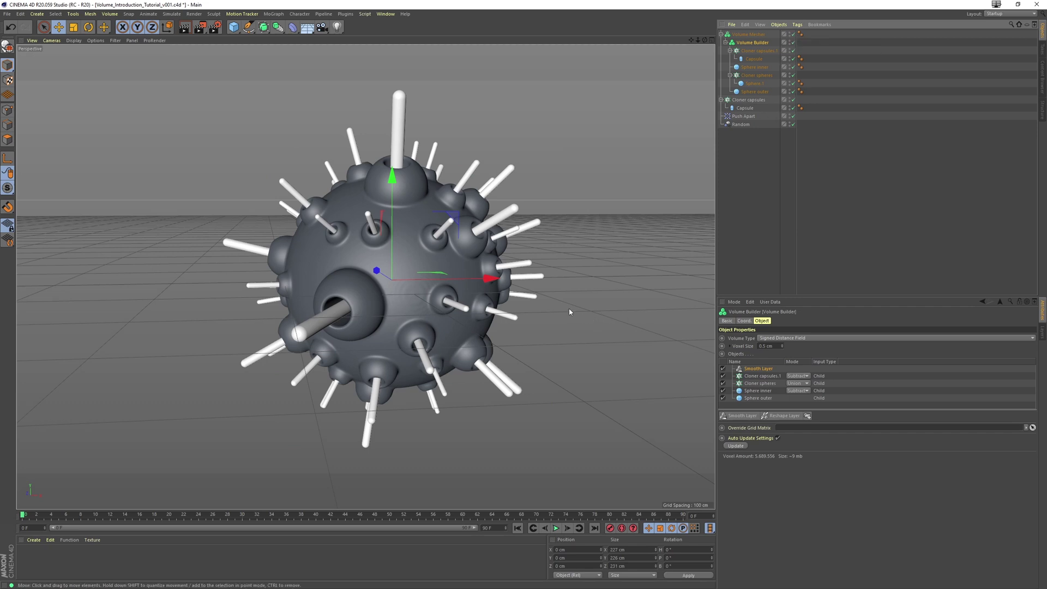
pyautogui.keyDown('alt'); pyautogui.moveTo(404, 270); pyautogui.dragTo(397, 290); pyautogui.keyUp('alt')
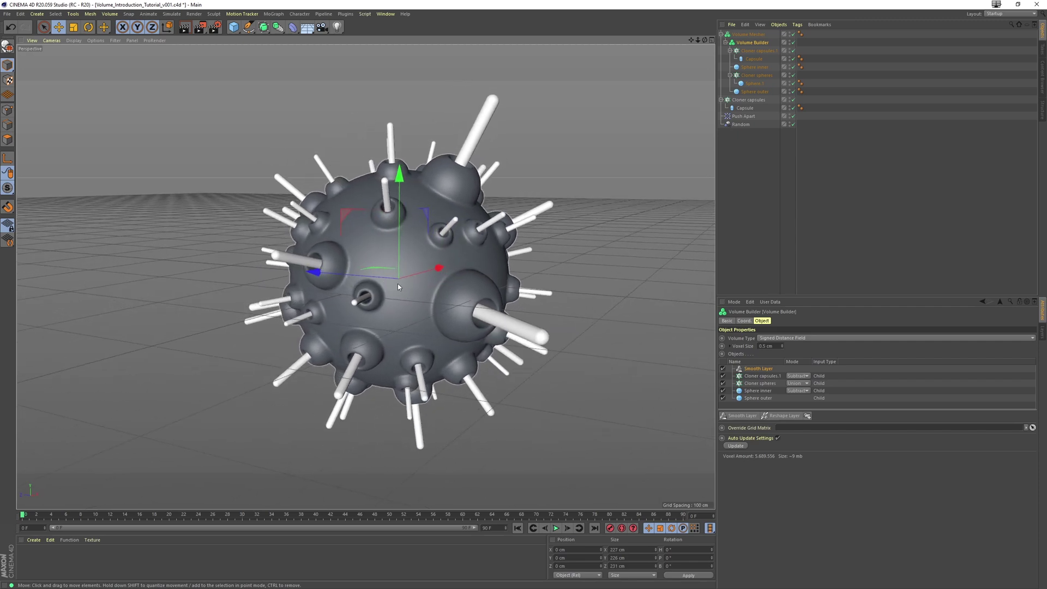